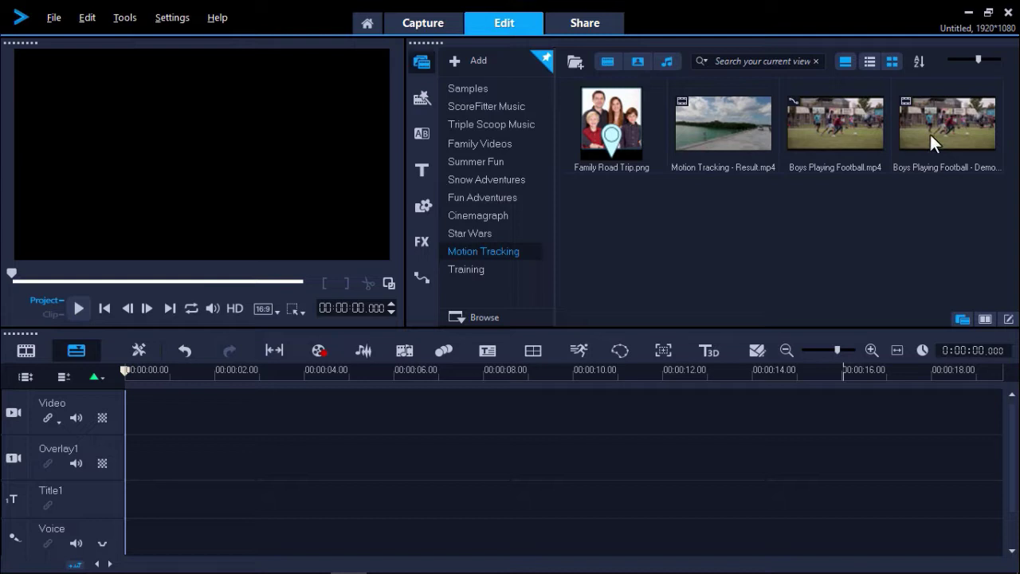
Step: Drag Boys Playing Football - Demo.mp4 from the Motion Tracking folder onto the Video track
drag(930, 132, 690, 415)
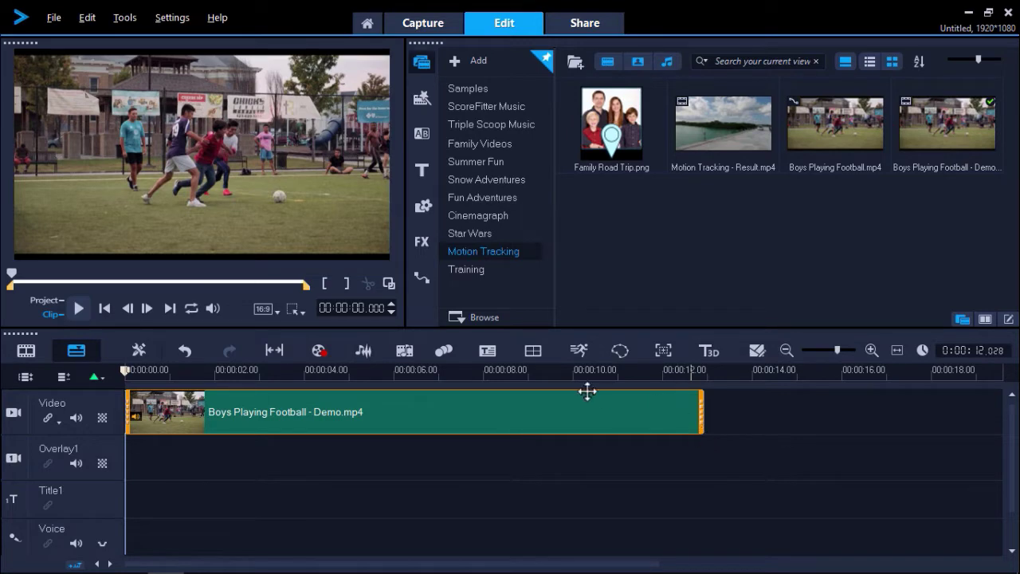
Step: Track the boy in the navy shirt, without a matched object, ending near three seconds
click(441, 349)
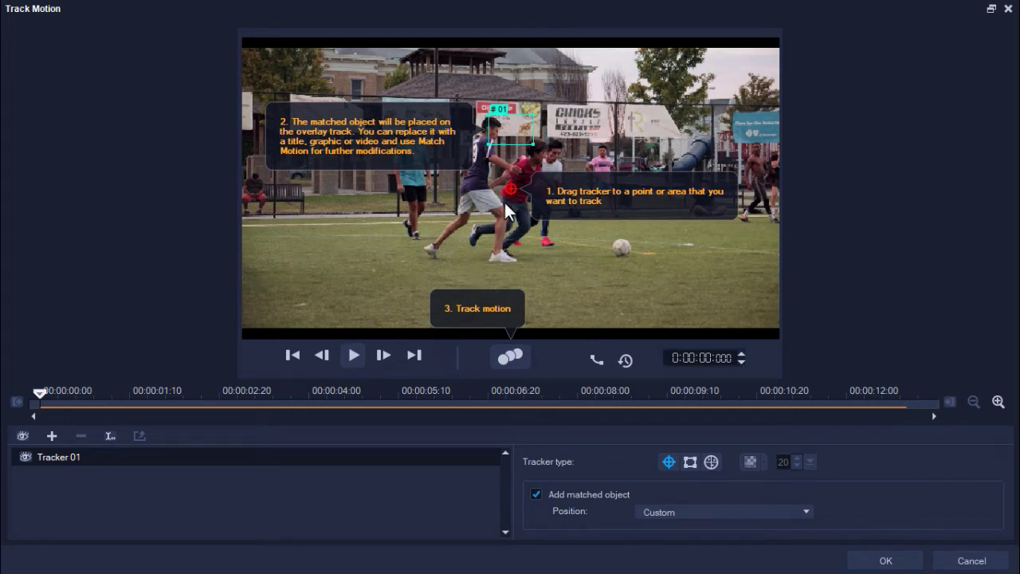
drag(510, 189, 481, 159)
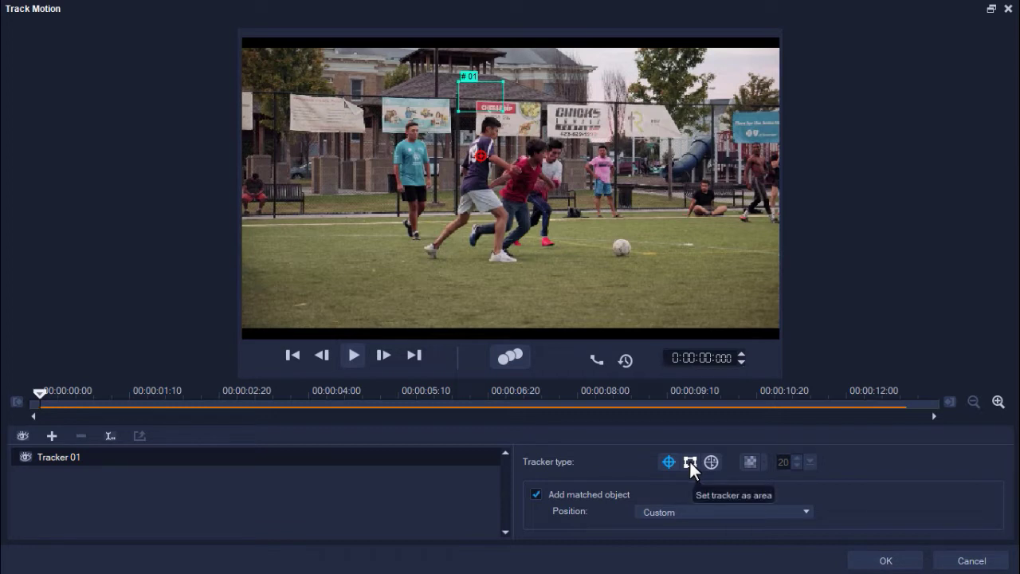
click(535, 494)
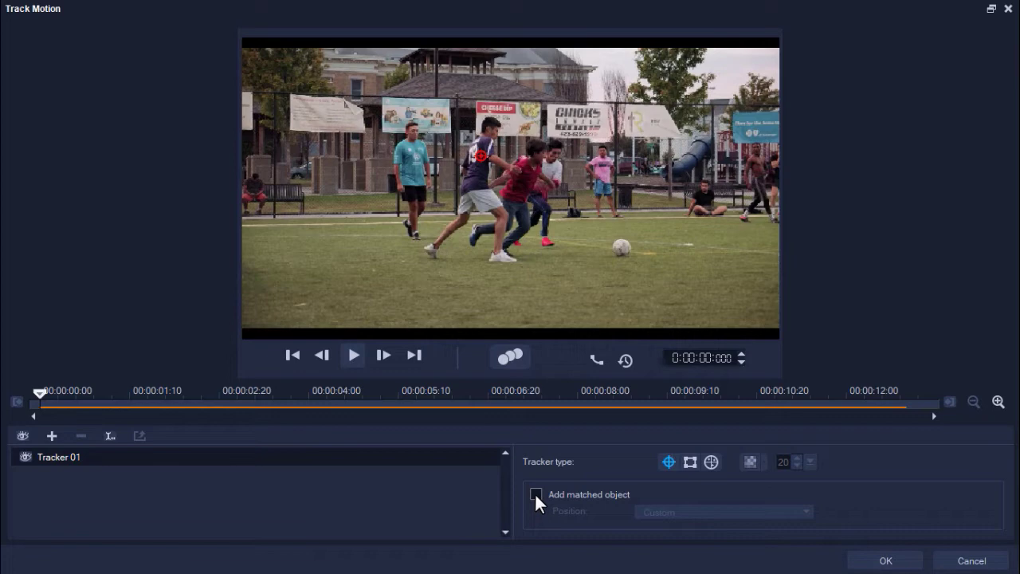
click(515, 359)
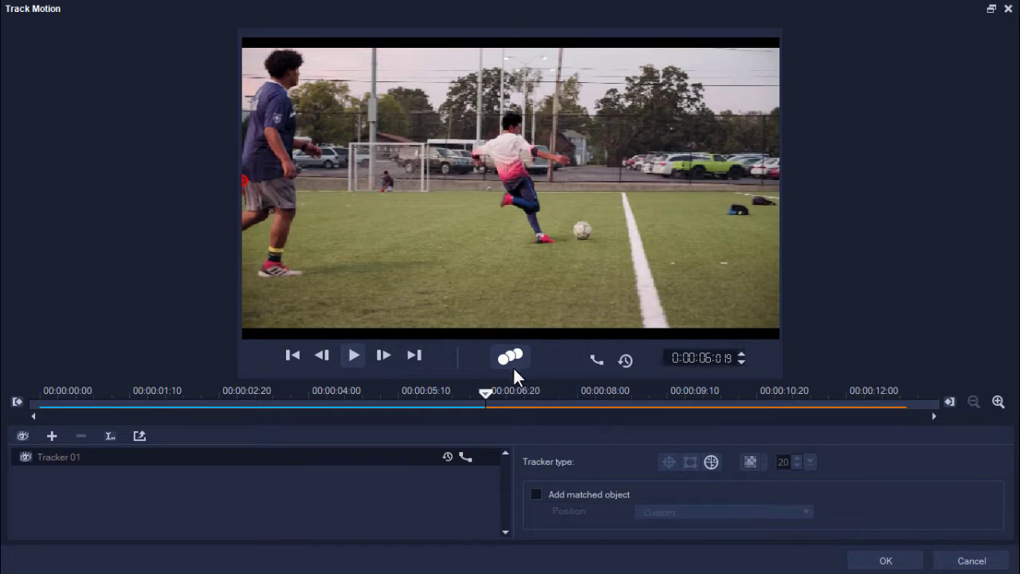
mouse_move(486, 393)
mouse_down()
mouse_move(263, 394)
mouse_move(293, 396)
mouse_up()
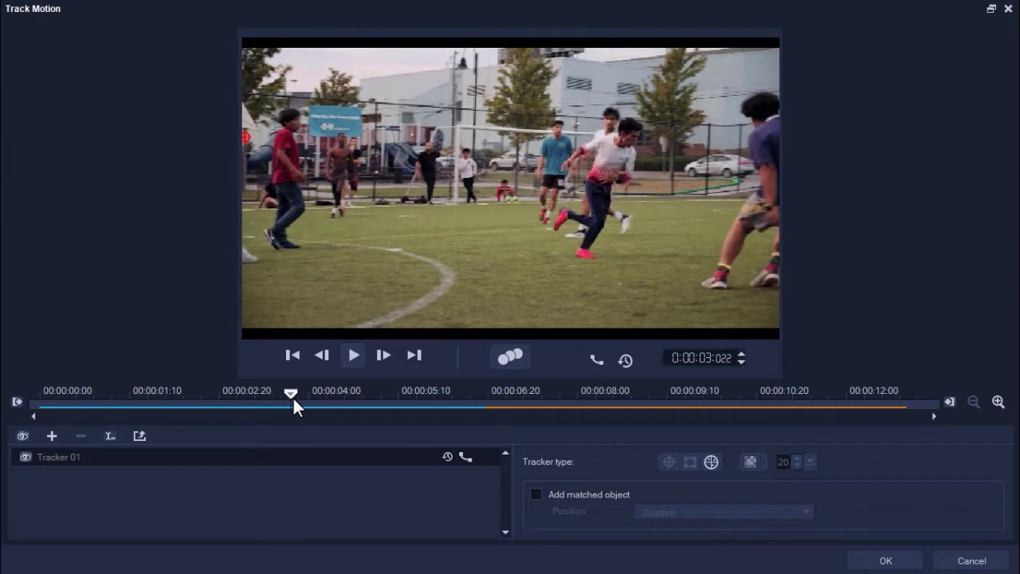
click(947, 402)
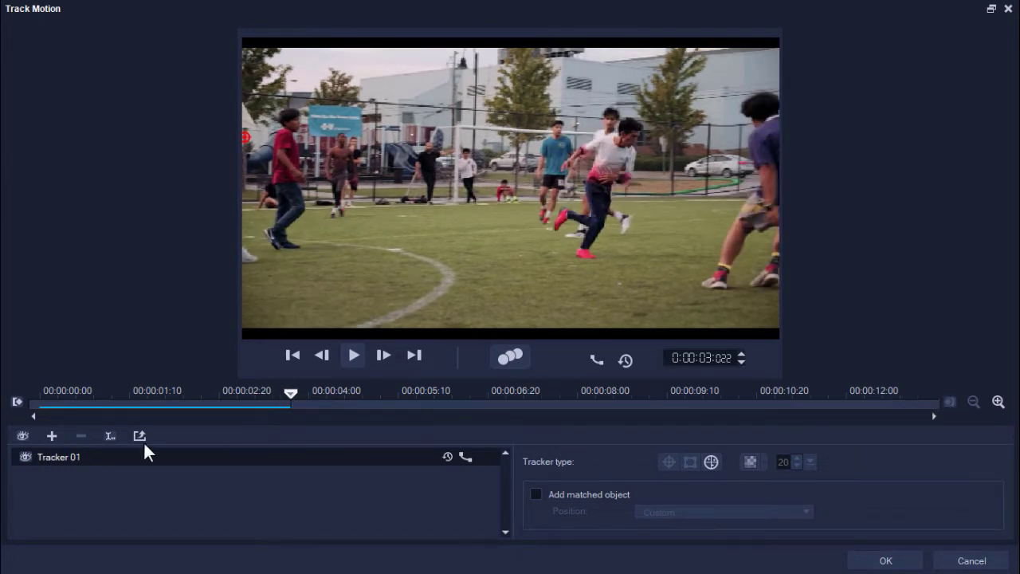
Step: Rename the tracker to Jack
click(109, 435)
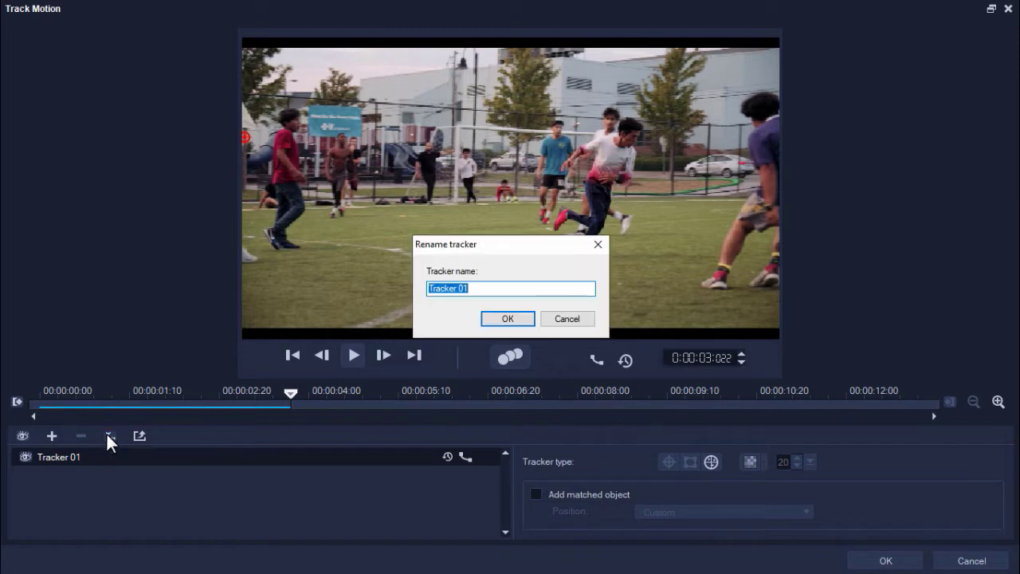
text(Jack)
click(493, 319)
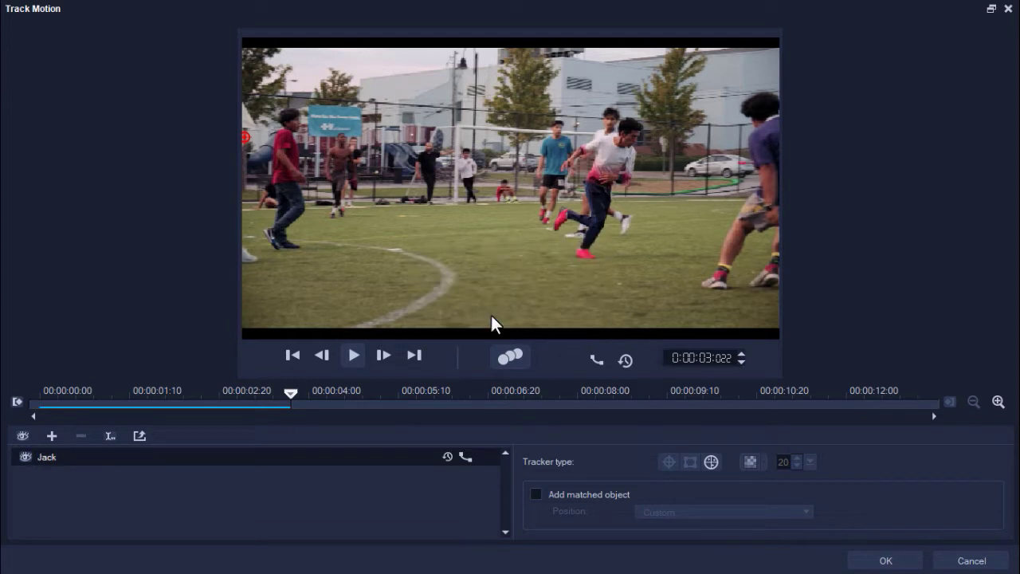
Step: Add a tracker on the boy in the white-and-pink shirt and track him partway, without a matched object
click(51, 436)
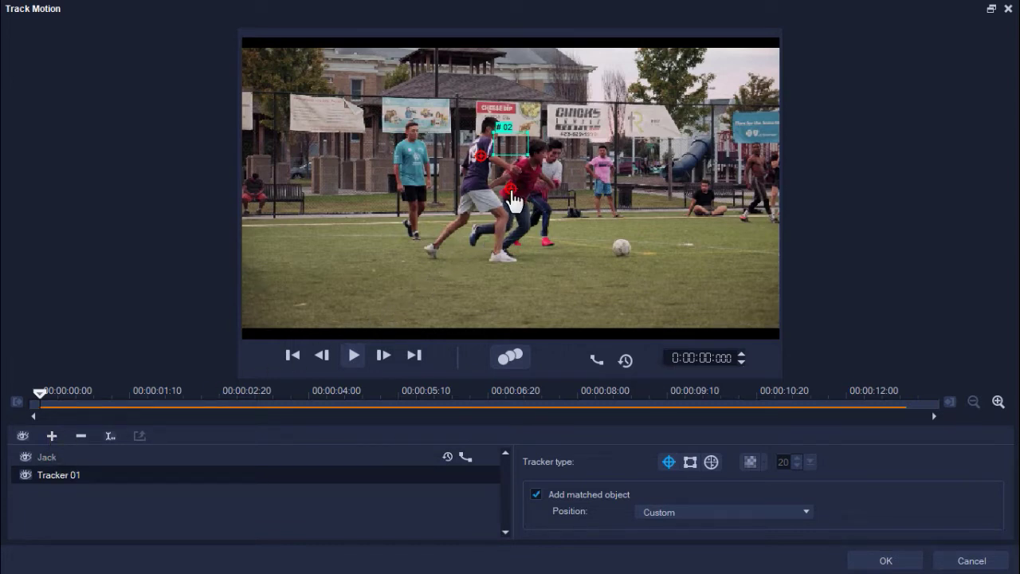
drag(511, 189, 552, 170)
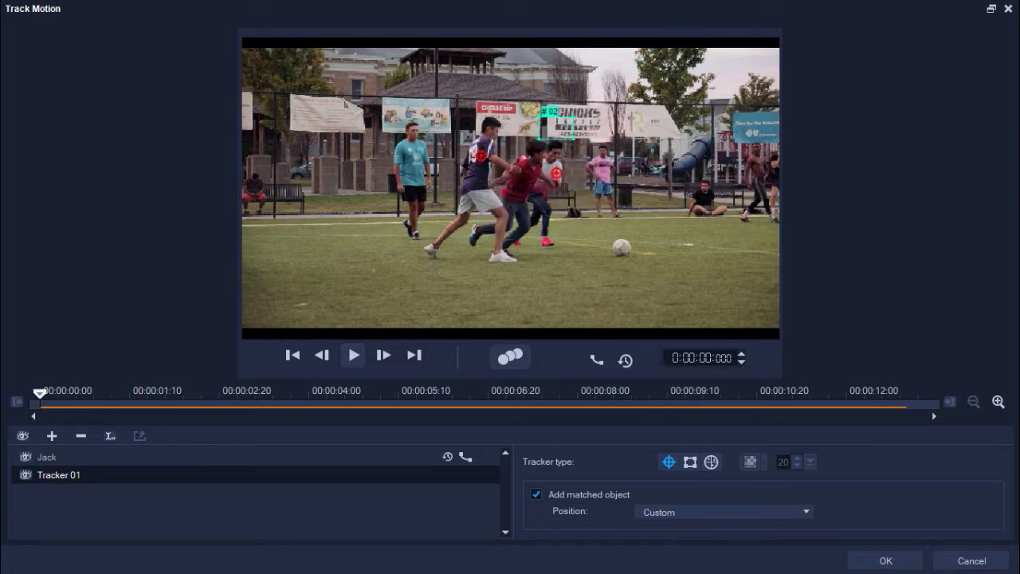
click(535, 493)
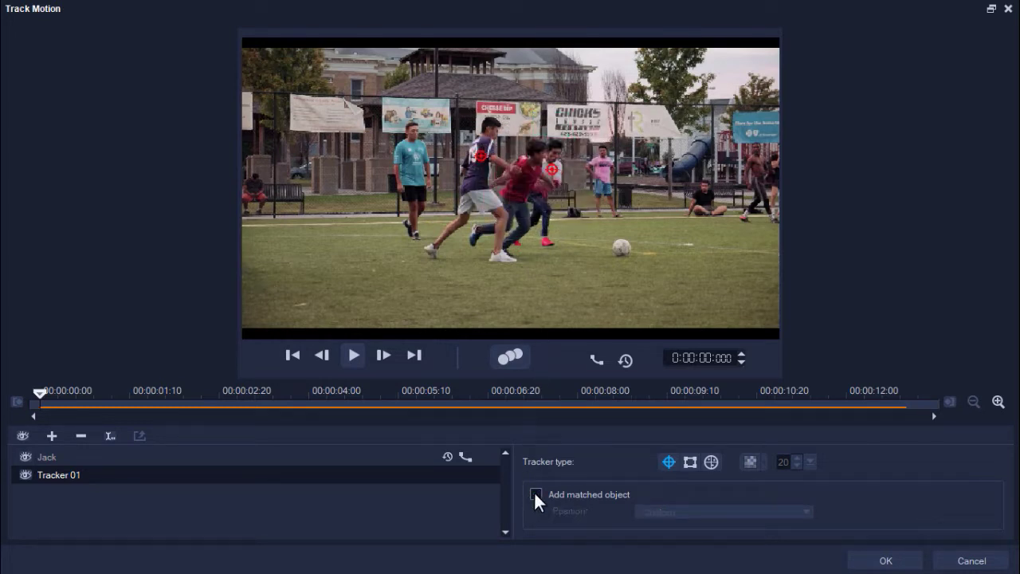
click(510, 357)
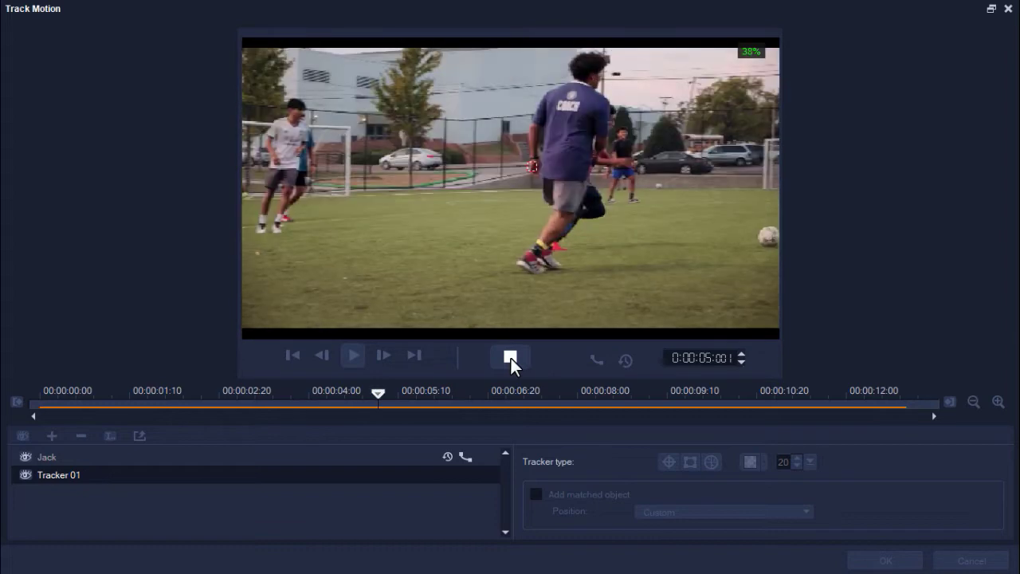
click(510, 358)
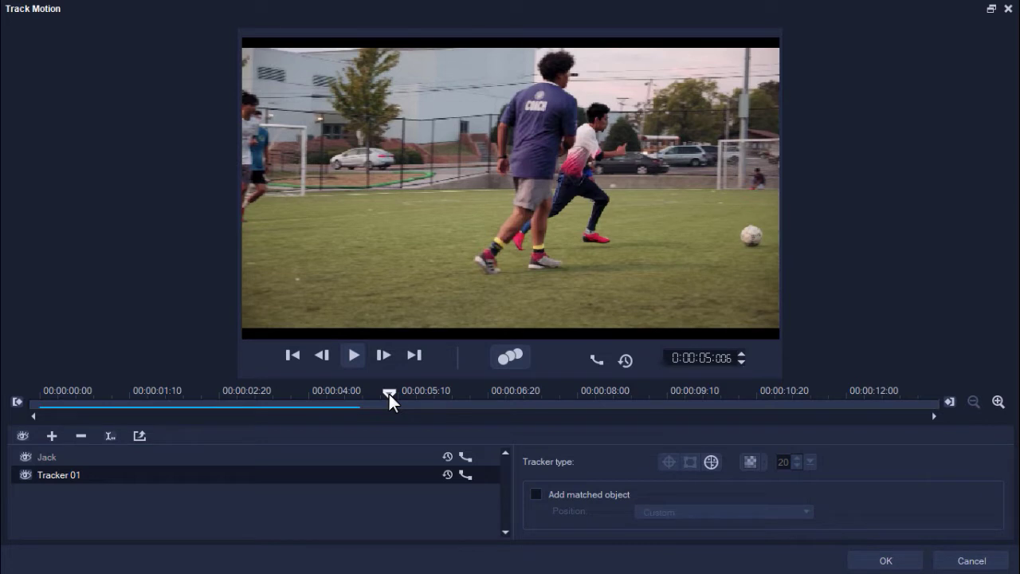
Step: Add another tracker and rename the trackers Mark 01 and Mark 02
click(52, 437)
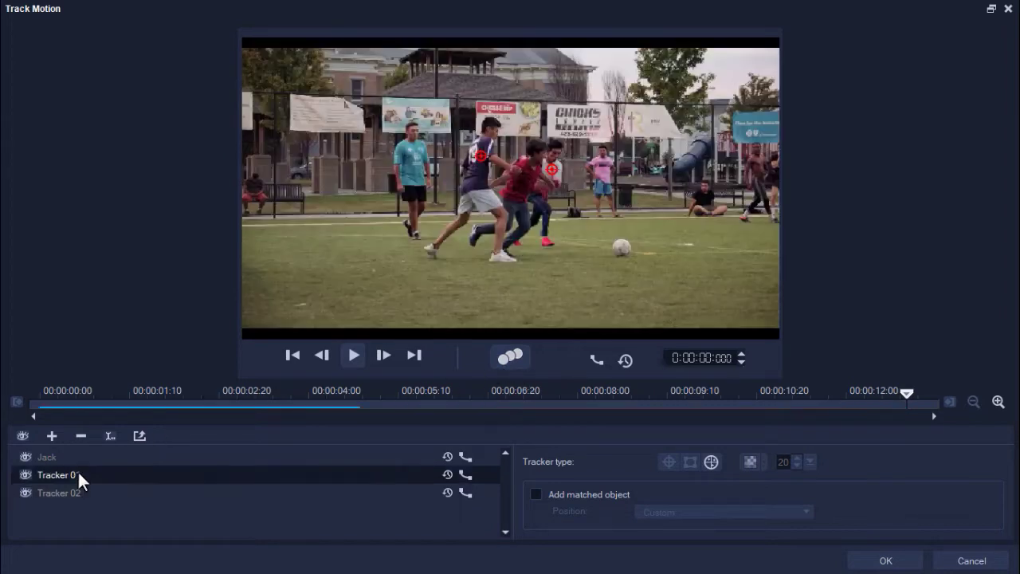
click(111, 435)
text(Mark 01)
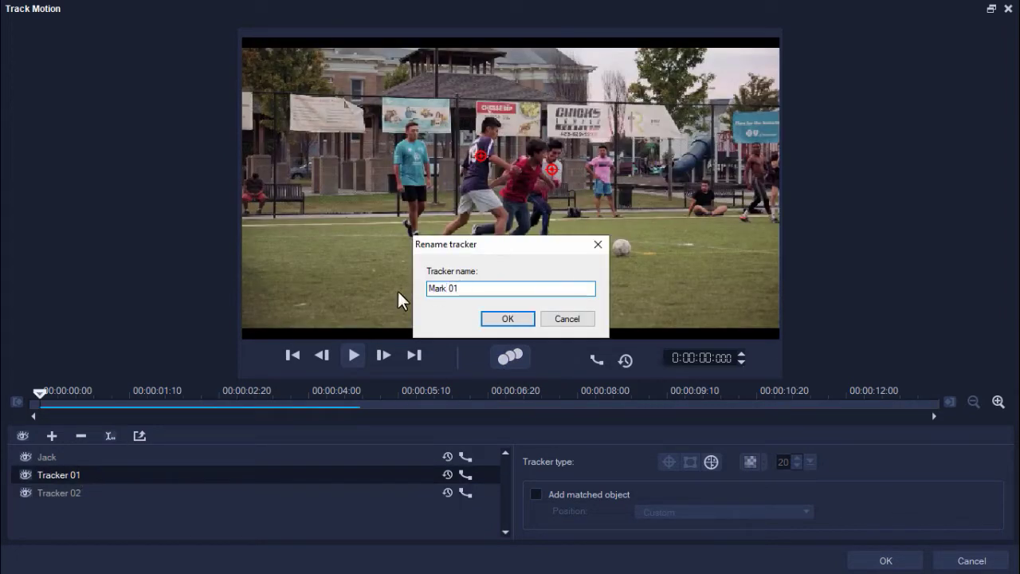
key(Return)
click(75, 492)
click(111, 436)
double_click(443, 288)
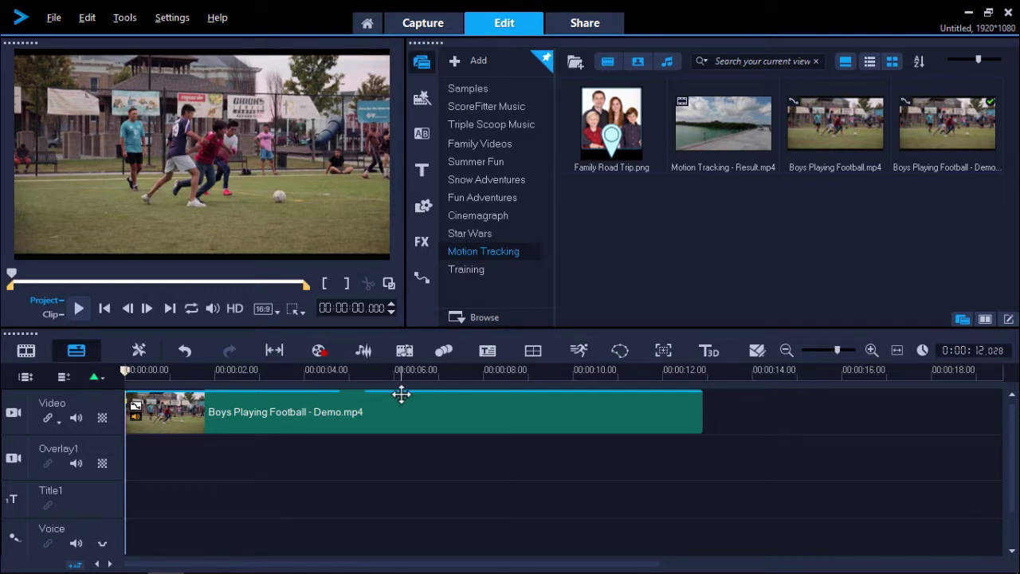
Step: Add a title reading Jack over the video and move it to the top-left
click(140, 500)
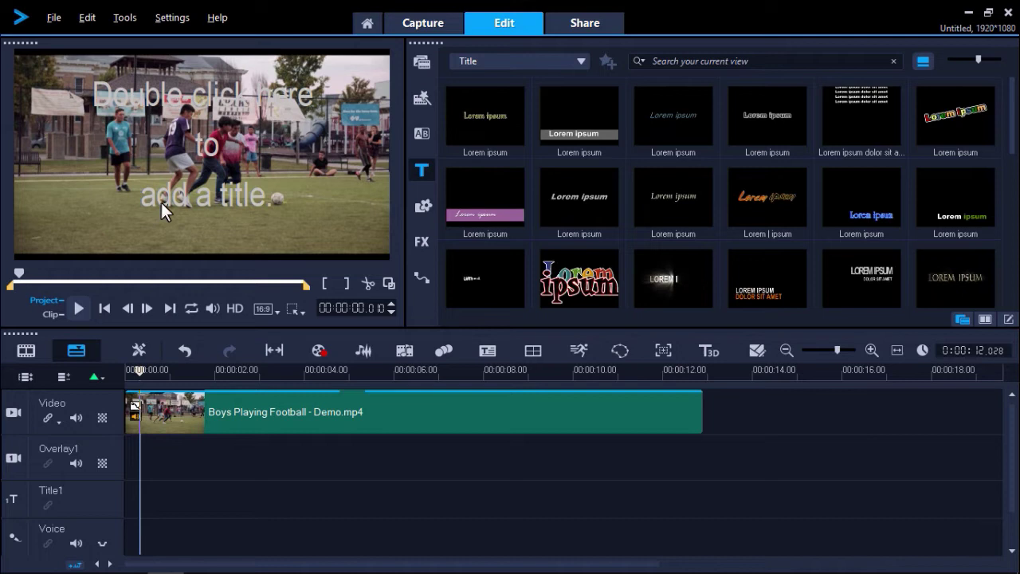
double_click(161, 202)
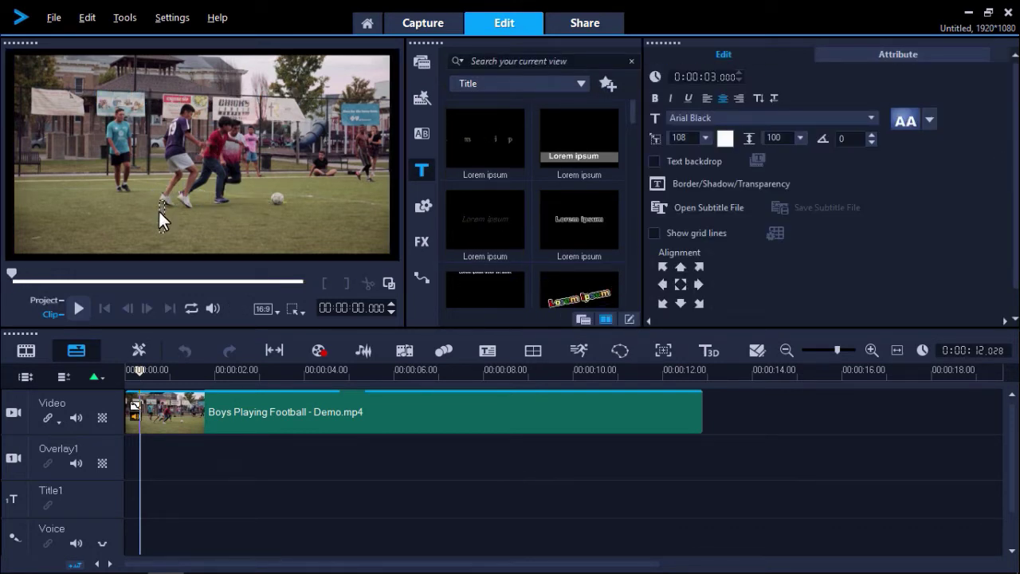
click(161, 92)
text(Jack)
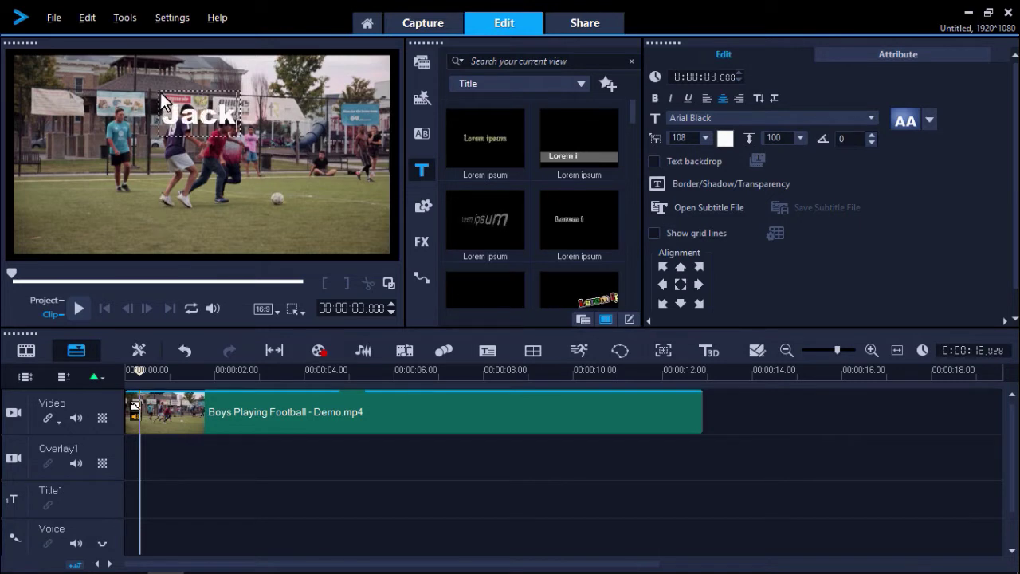
click(194, 126)
drag(193, 126, 169, 92)
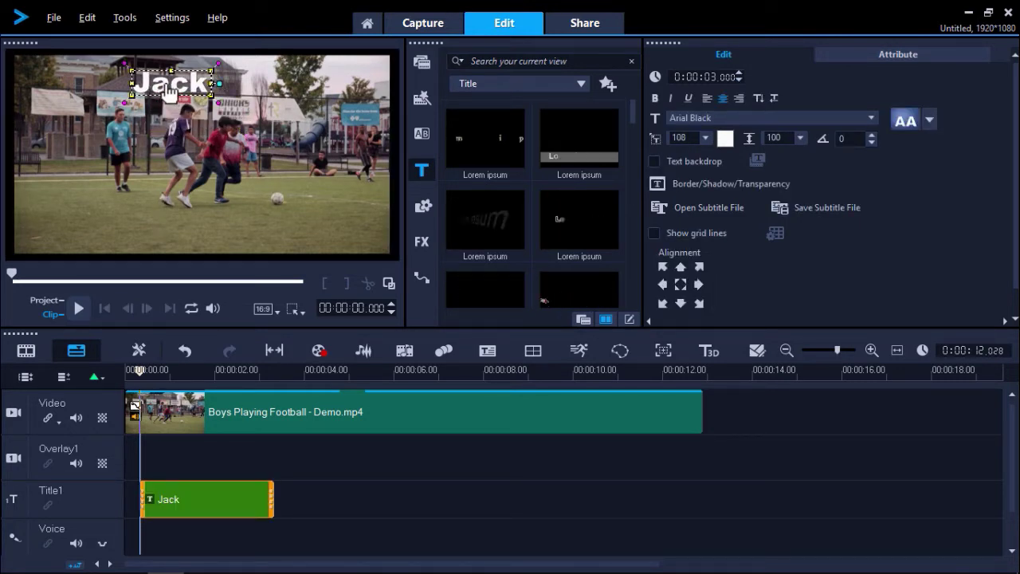
Step: Set the Jack title to Blade Runner Movie Font, with its clip running from 0:00 to about 3 seconds
click(829, 119)
scroll(829, 121, down, 6)
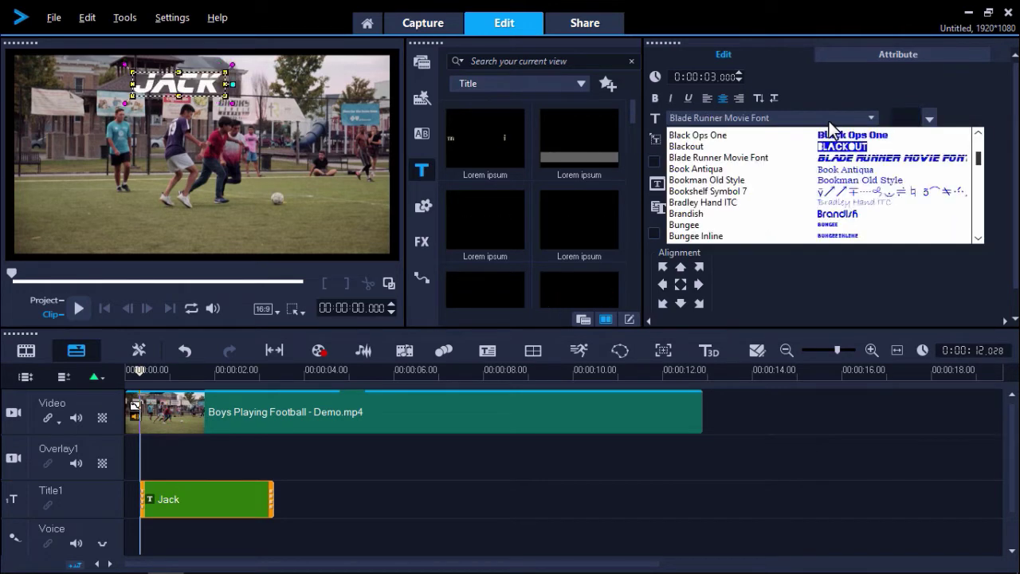
click(829, 121)
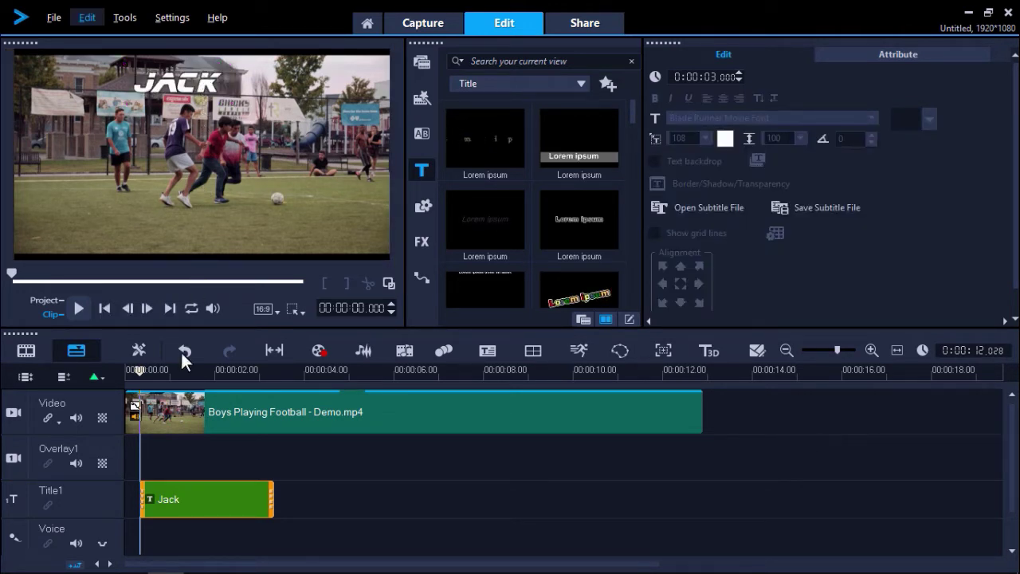
drag(166, 510, 154, 516)
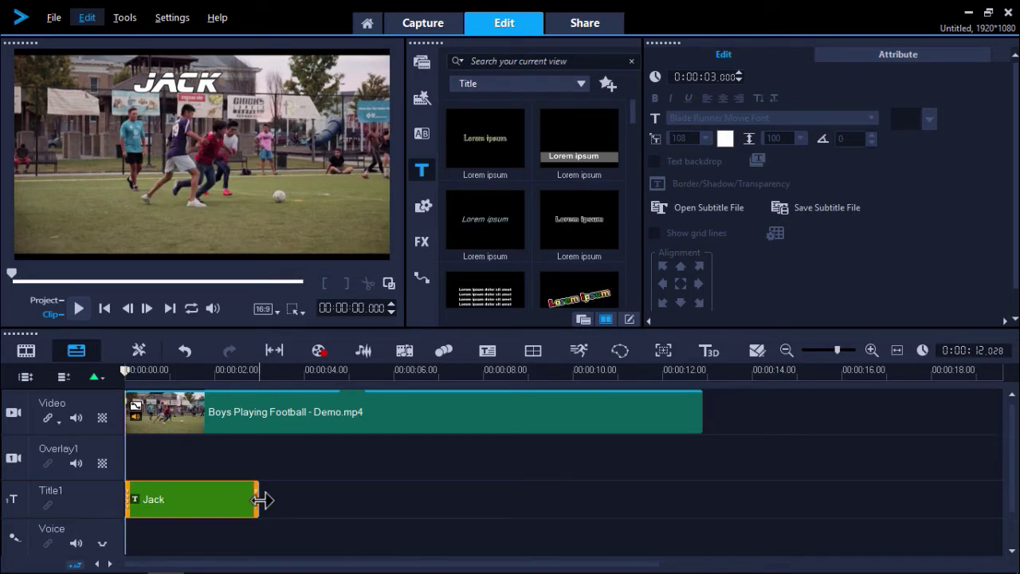
drag(258, 500, 288, 495)
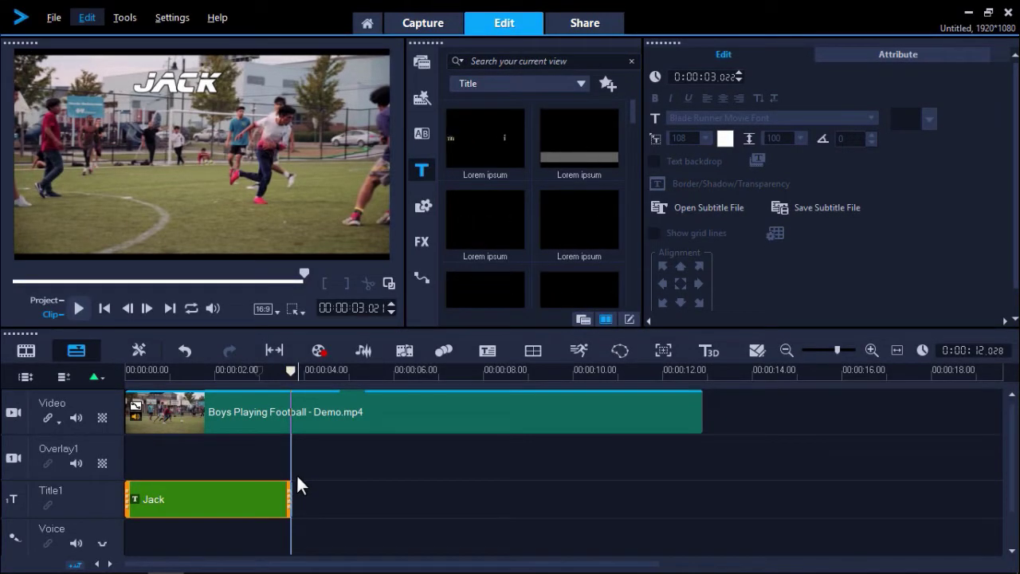
Step: Match the Jack title to the Jack tracker, offset upward and slightly enlarged
right_click(252, 495)
mouse_move(316, 467)
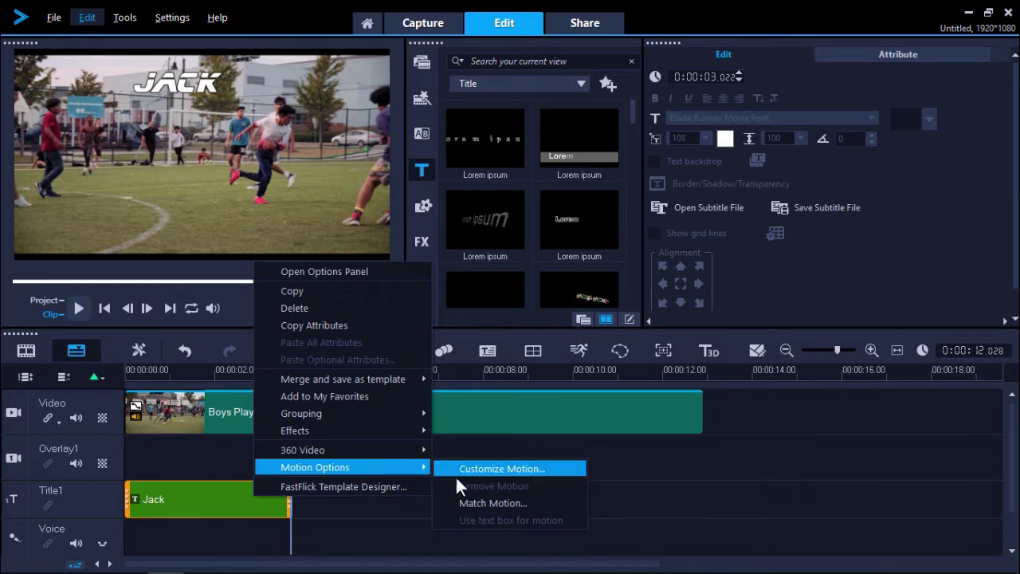
click(457, 500)
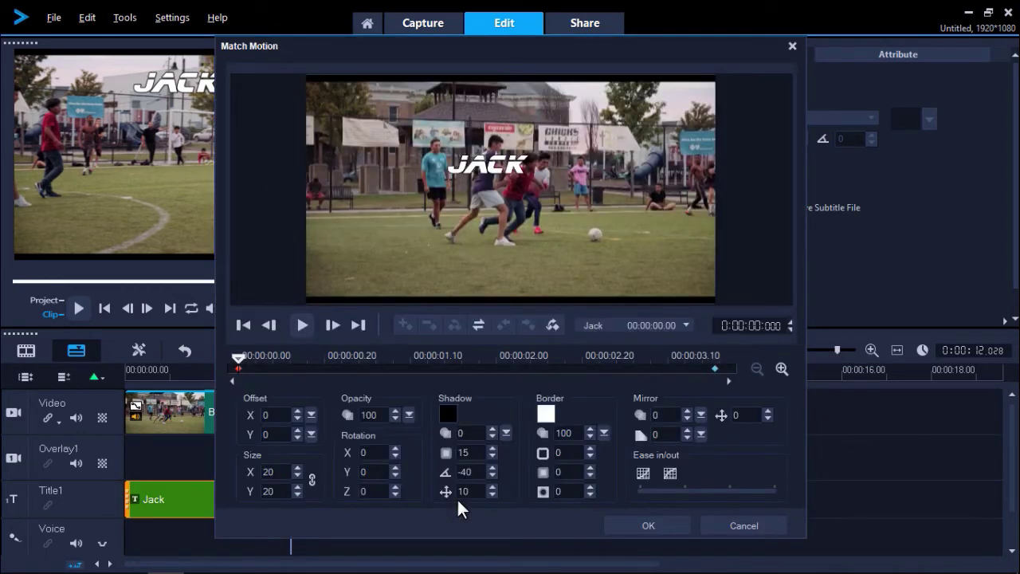
click(653, 325)
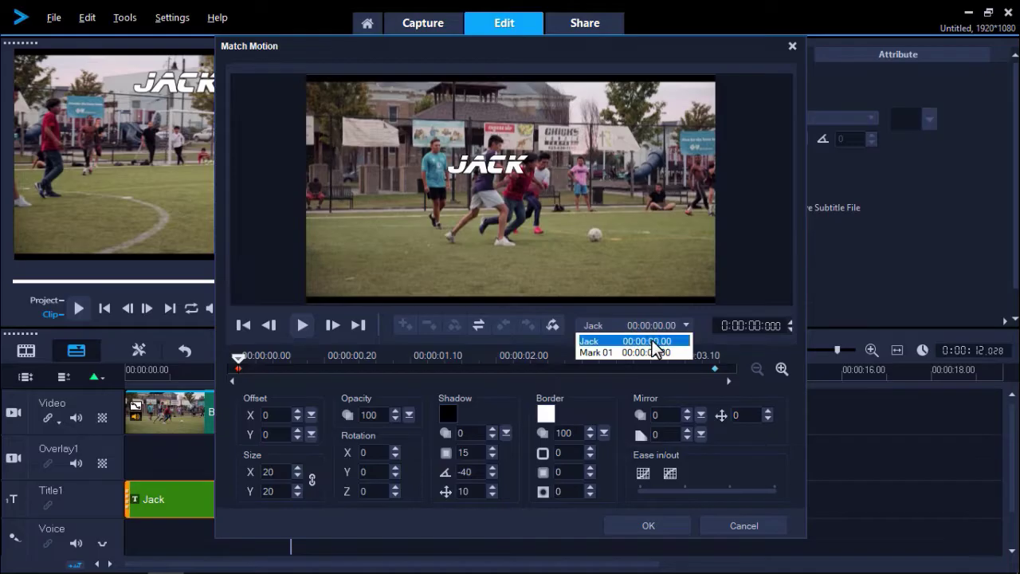
click(652, 341)
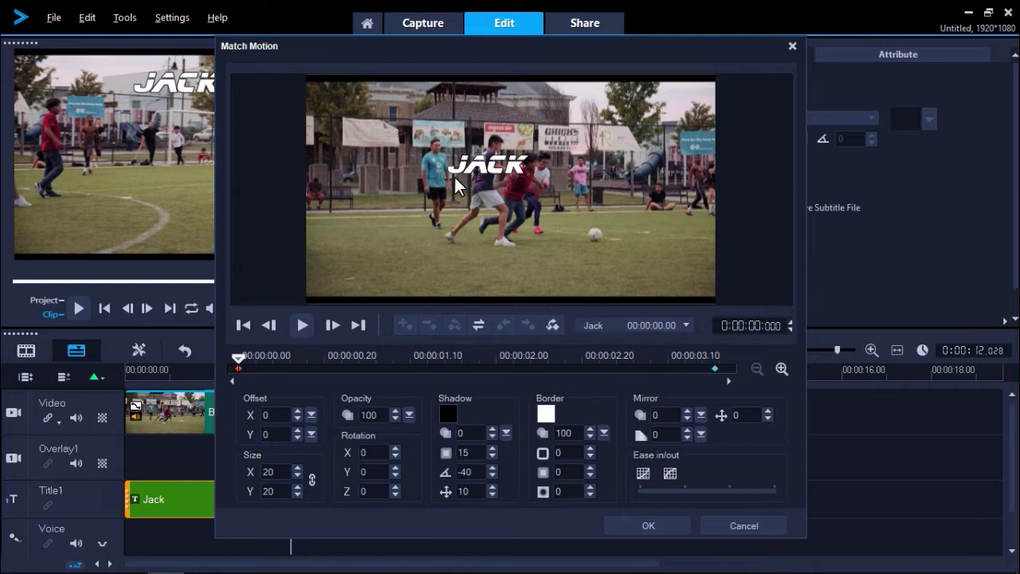
drag(473, 169, 455, 120)
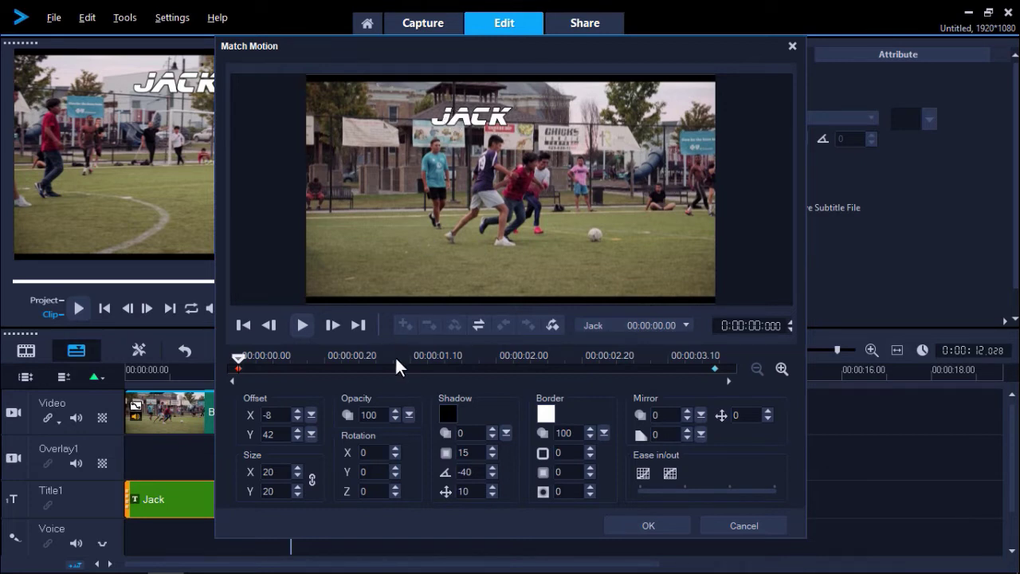
click(297, 411)
click(297, 410)
click(297, 411)
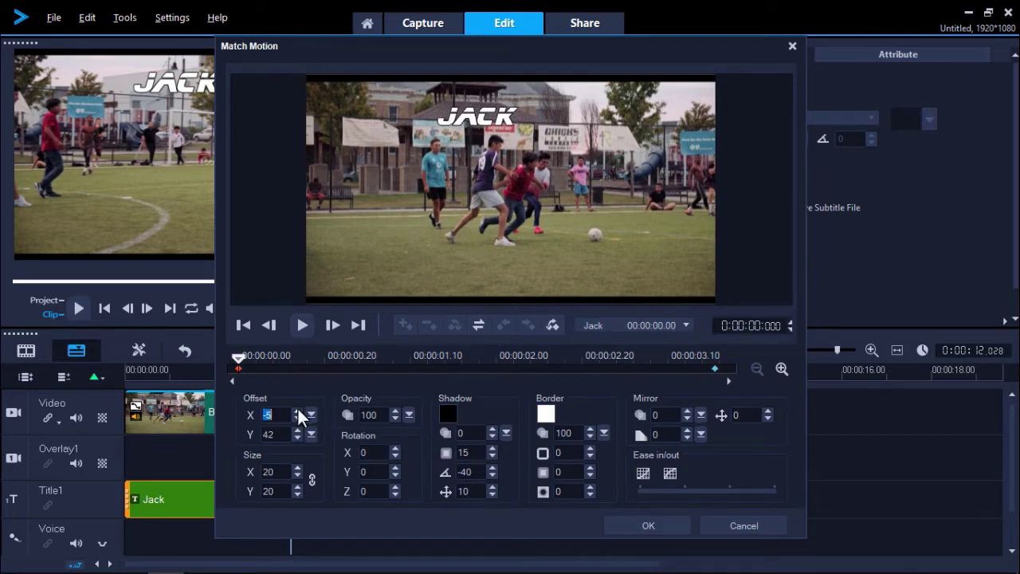
click(298, 467)
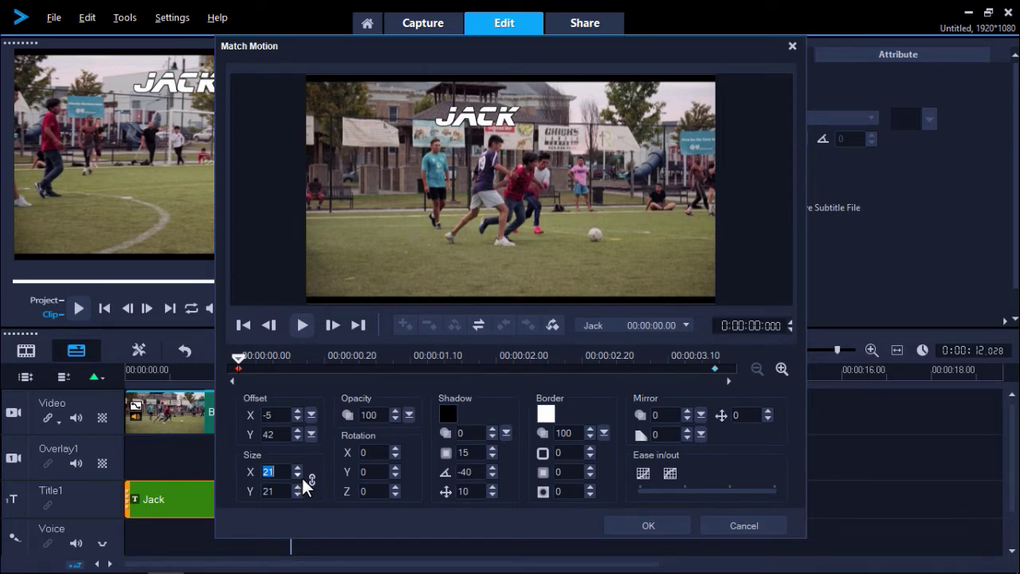
Step: Copy the first keyframe's settings to all keyframes and confirm the match motion
right_click(238, 365)
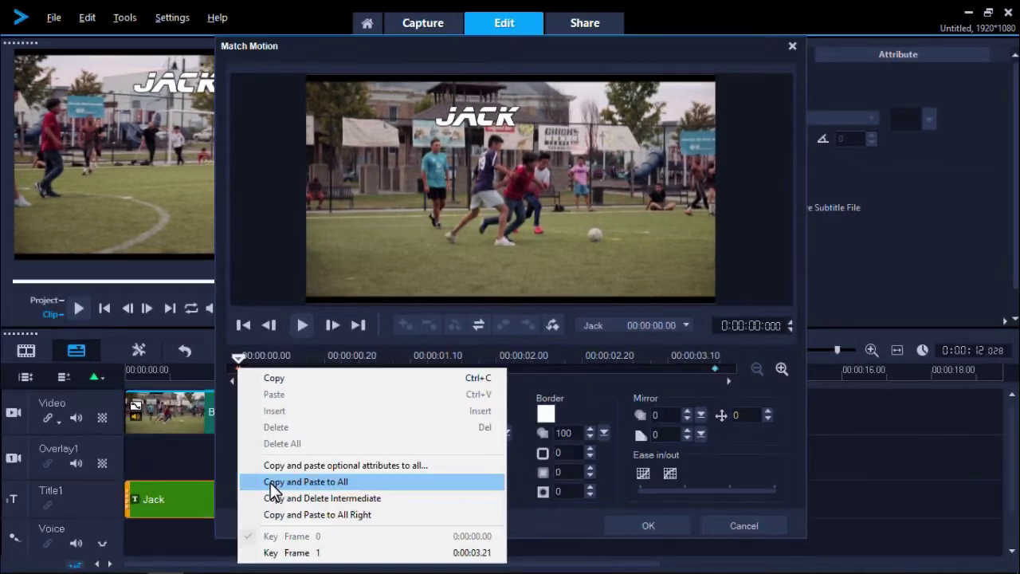
click(270, 481)
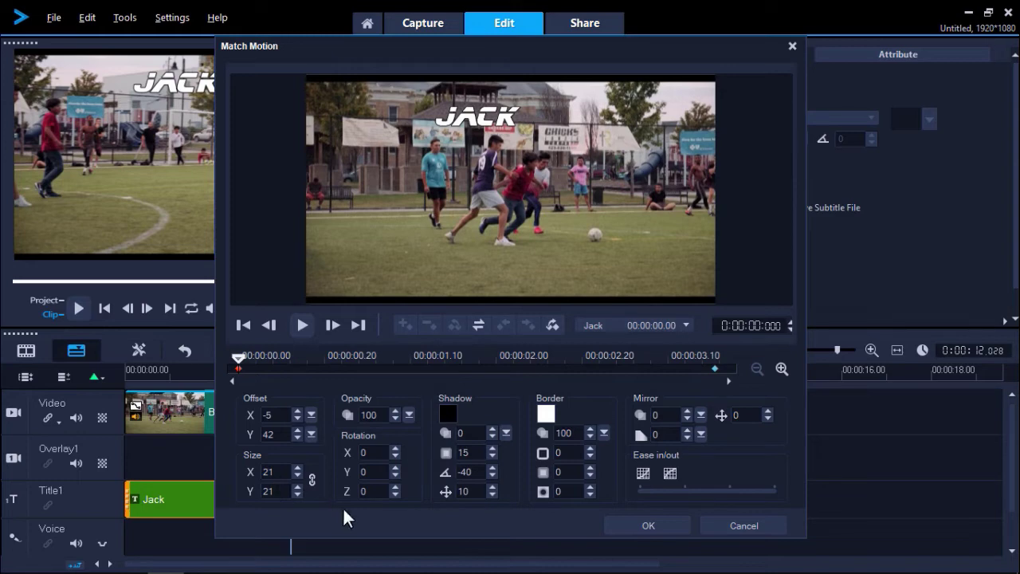
click(619, 520)
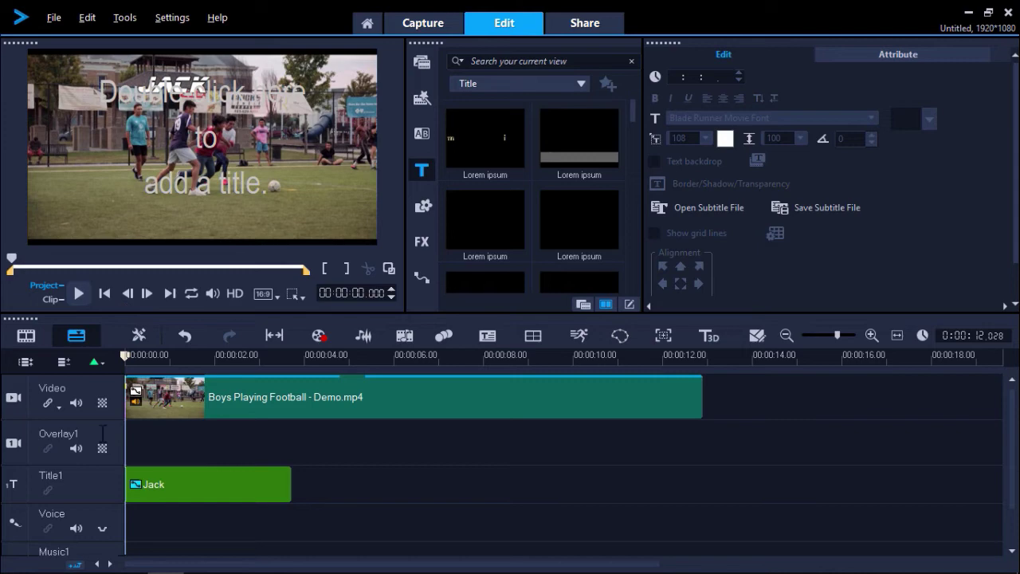
Step: Add a Title2 track and create a MARK title near the start
right_click(88, 479)
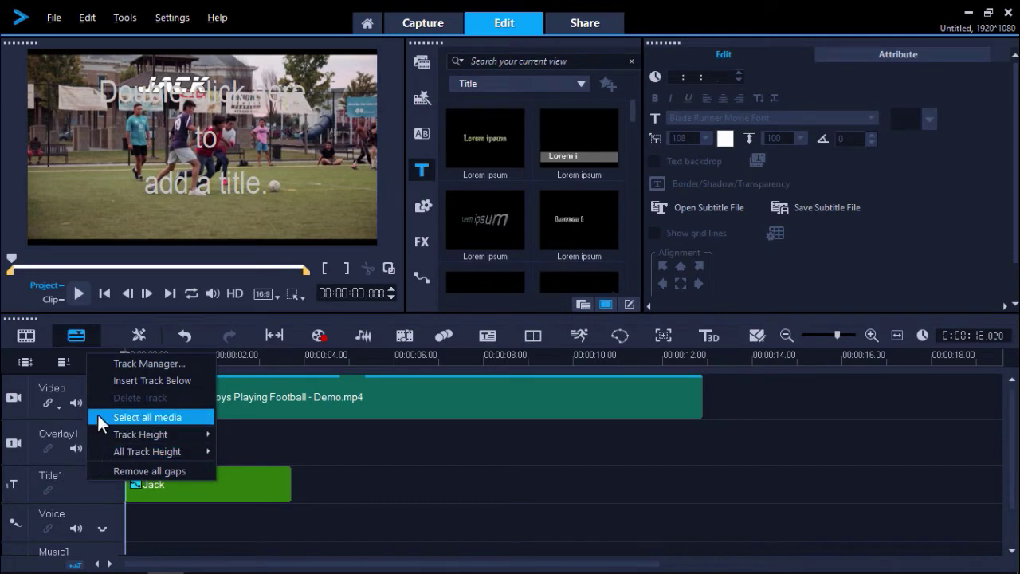
click(109, 381)
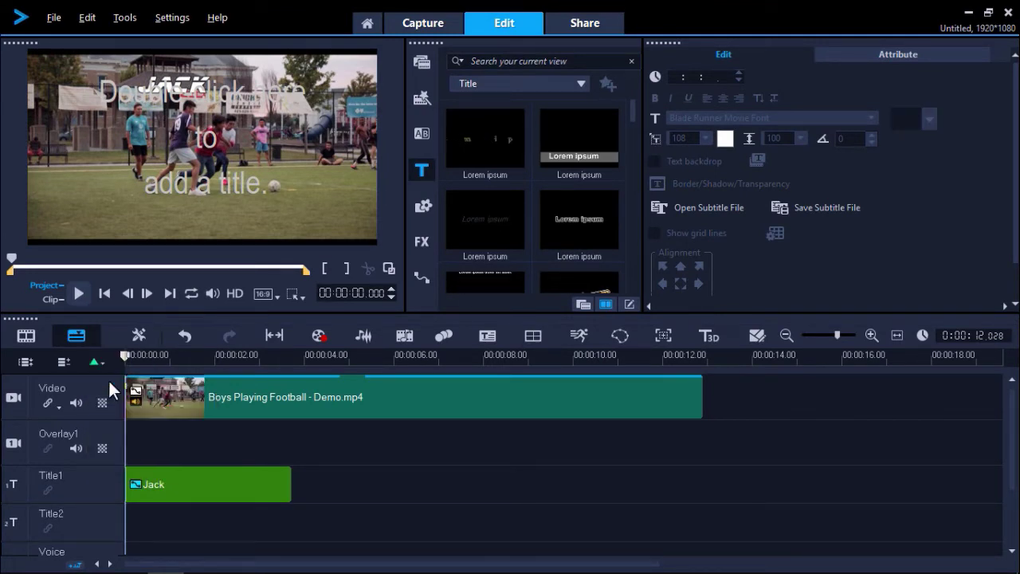
click(139, 521)
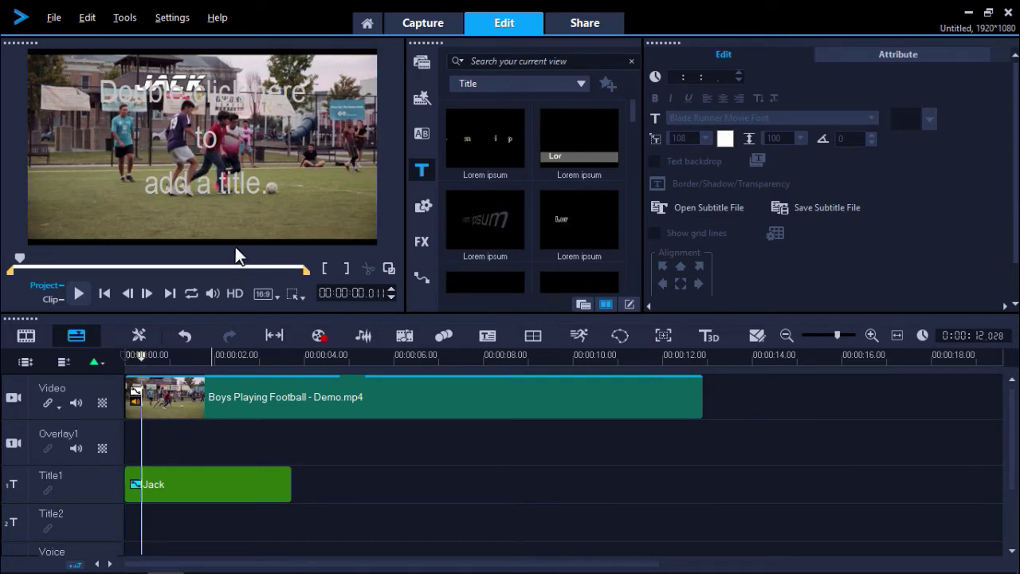
double_click(162, 209)
click(251, 97)
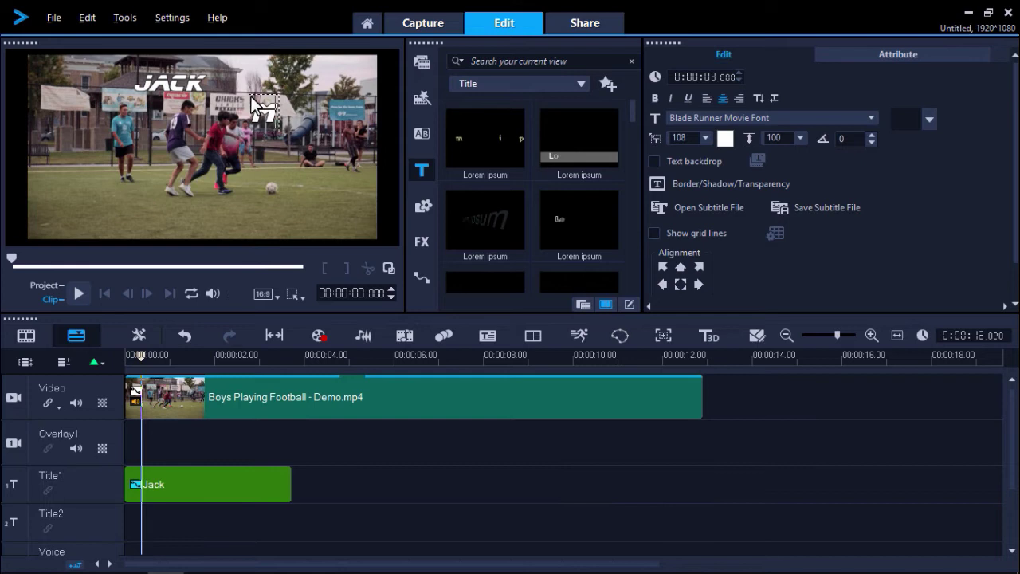
text(MARK)
Step: Colour the MARK text red and move its clip to the start of Title2
key(Home)
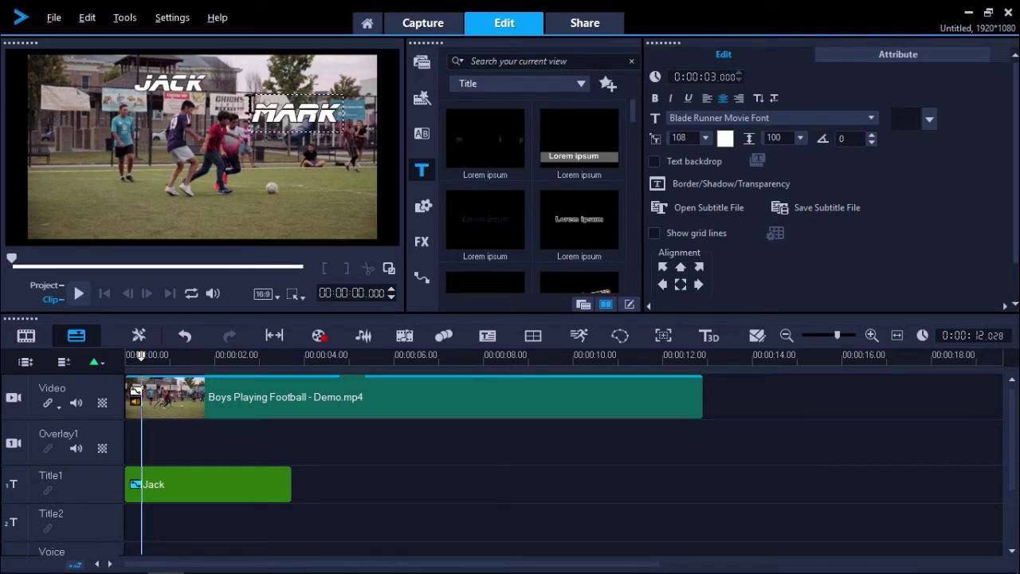
key(shift+Right)
key(shift+Right)
key(shift+Right)
key(shift+Right)
click(357, 114)
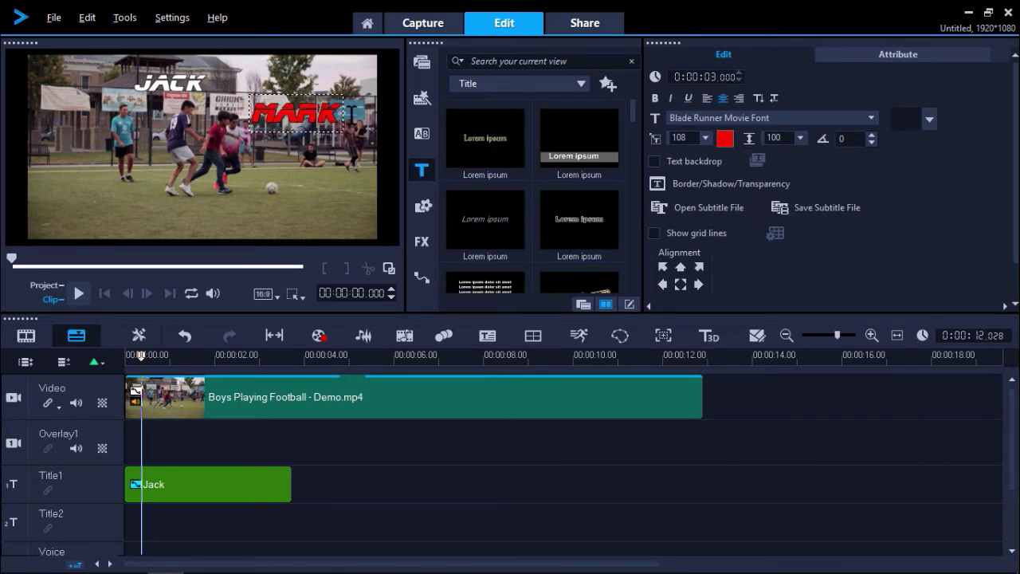
click(357, 116)
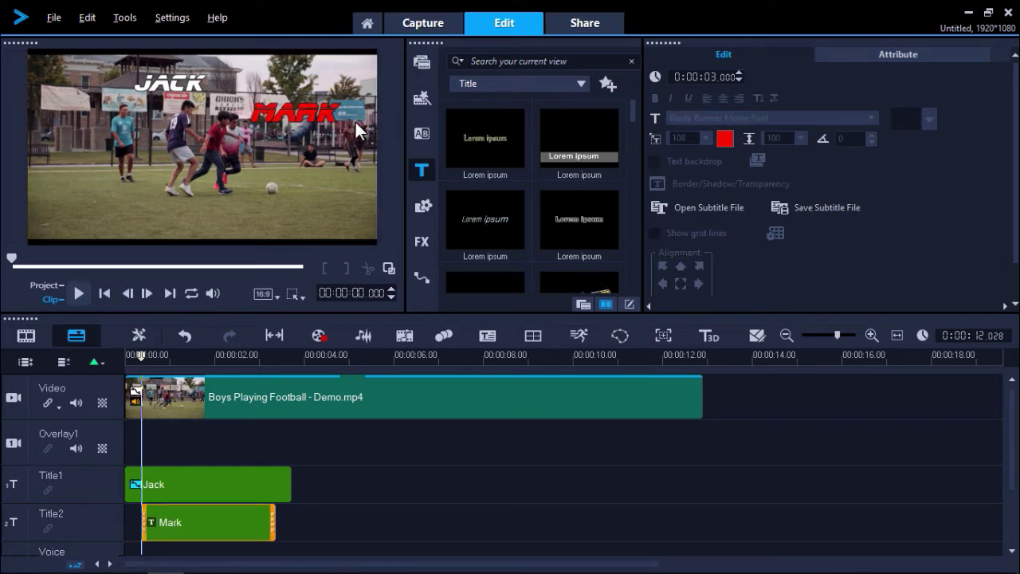
mouse_move(216, 522)
mouse_down()
mouse_move(200, 523)
mouse_move(336, 524)
mouse_up()
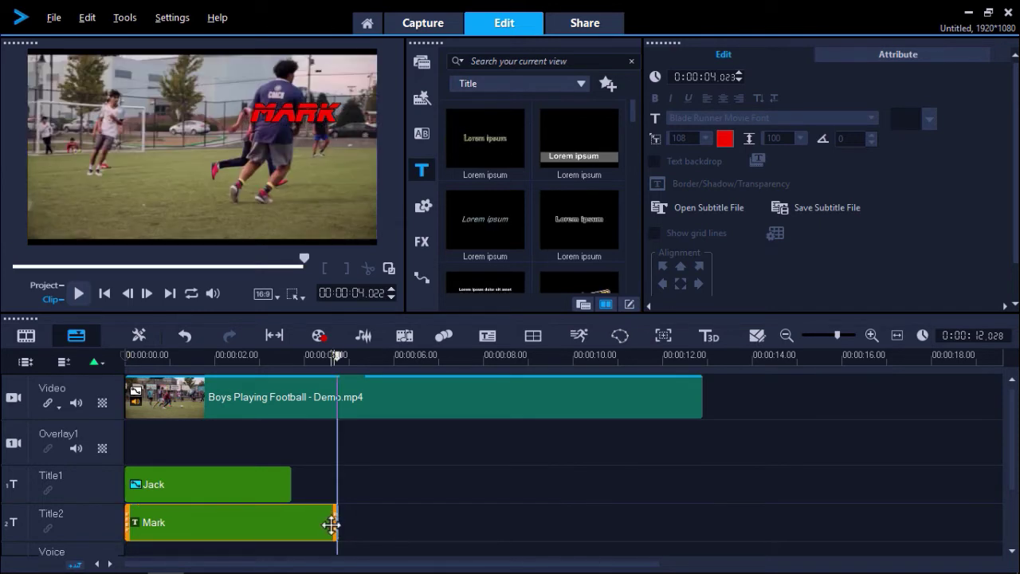
Step: Match the MARK title to the Mark 01 tracker, offset X 19, size 22
right_click(298, 522)
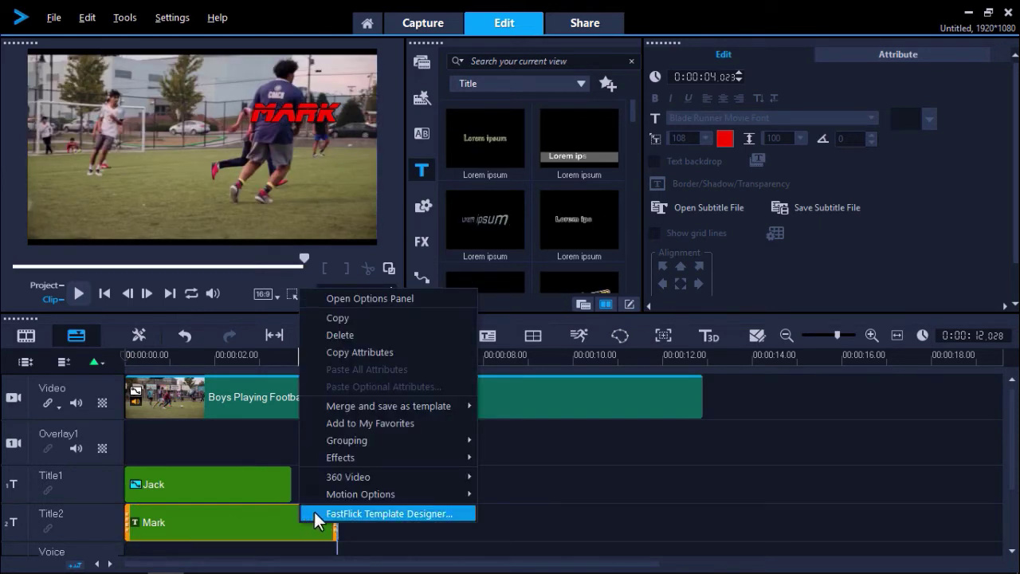
mouse_move(360, 494)
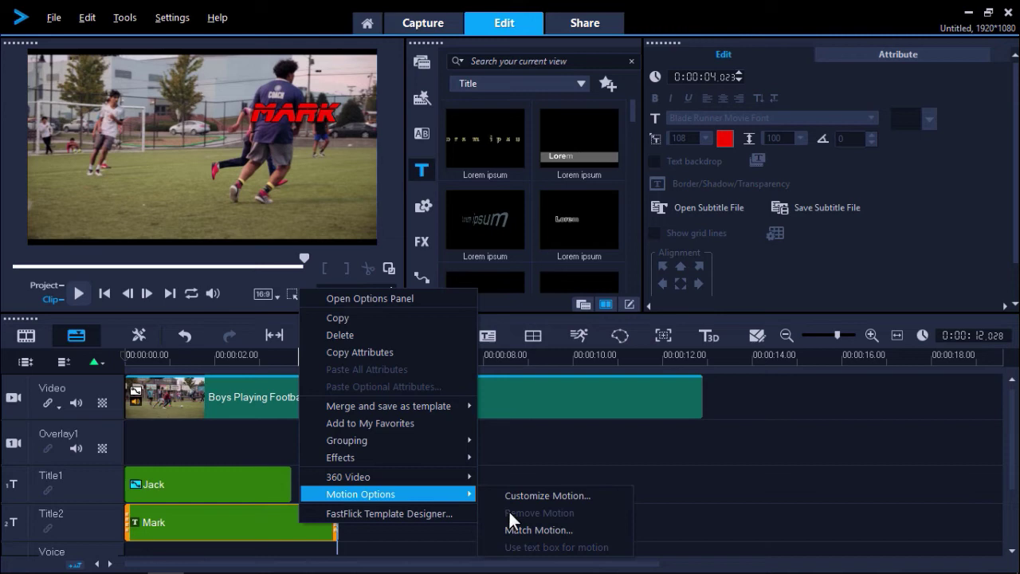
click(517, 528)
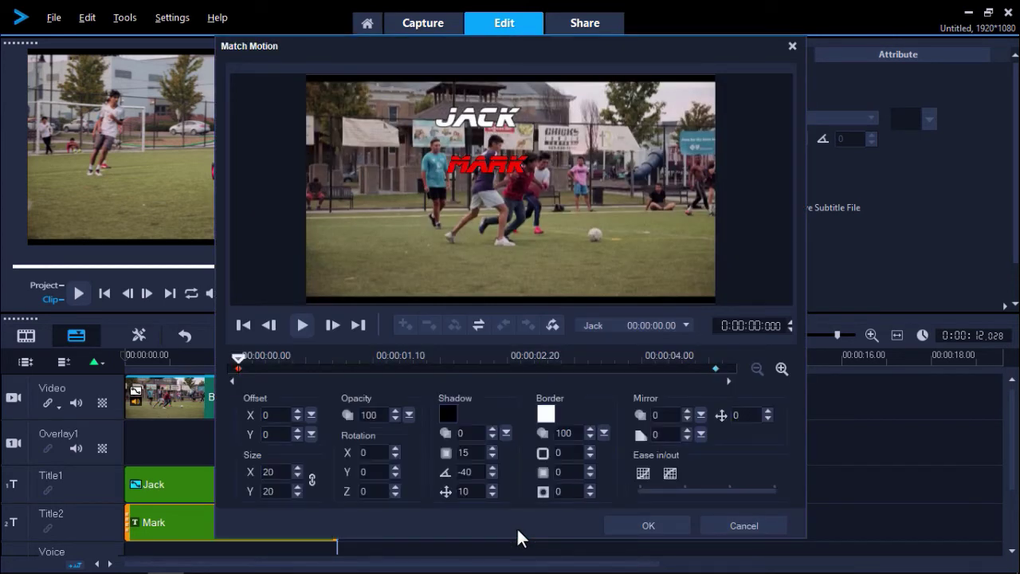
click(619, 324)
click(620, 348)
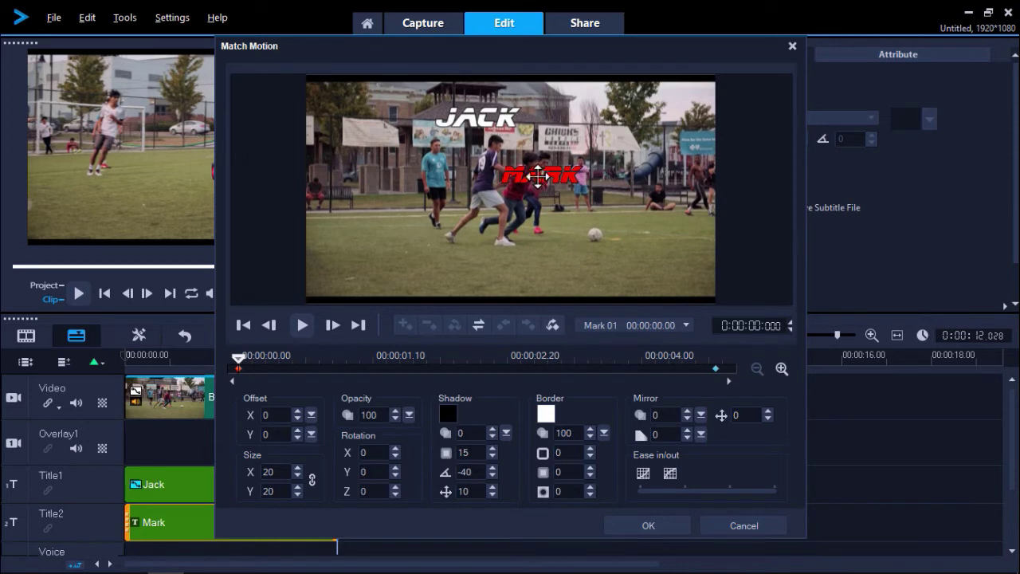
drag(538, 177, 584, 134)
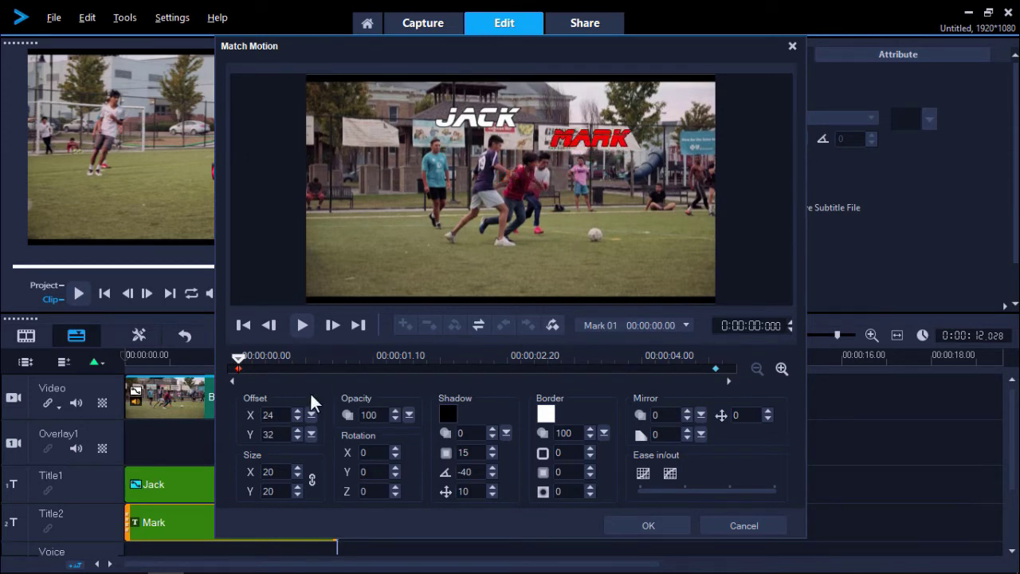
click(298, 419)
click(297, 418)
click(298, 420)
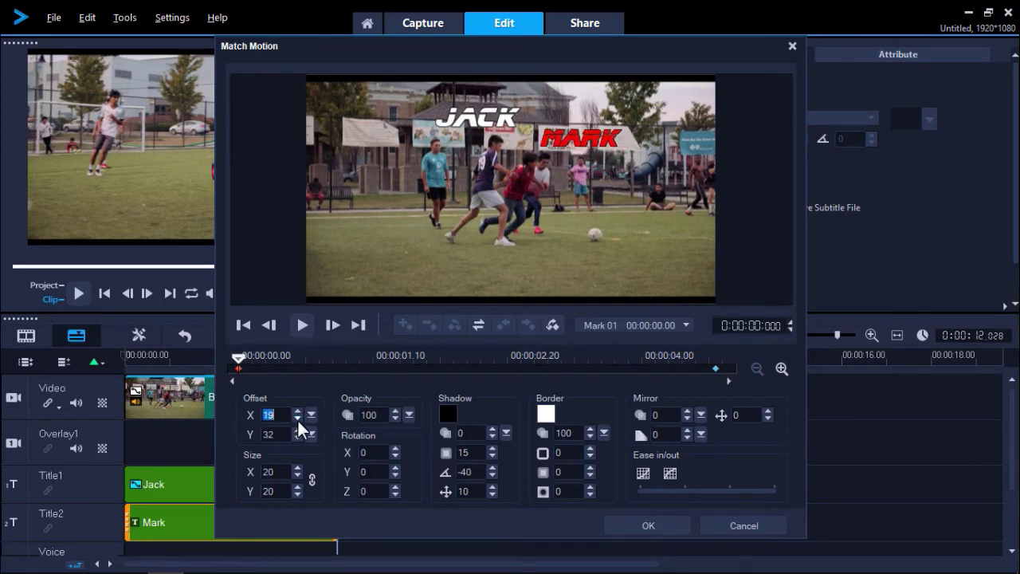
click(297, 467)
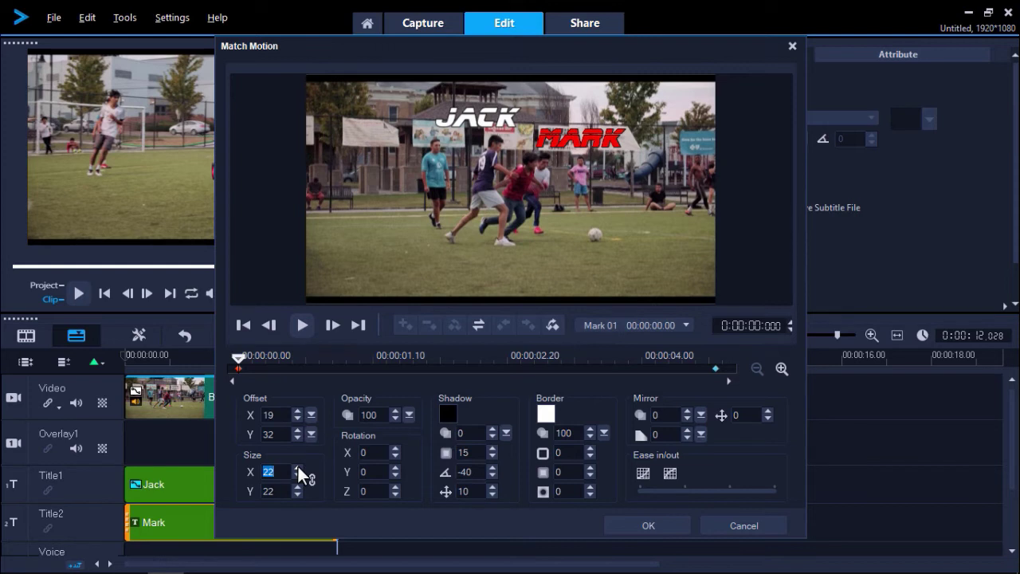
Step: Copy the MARK adjustments to all keyframes and apply the motion settings
right_click(238, 366)
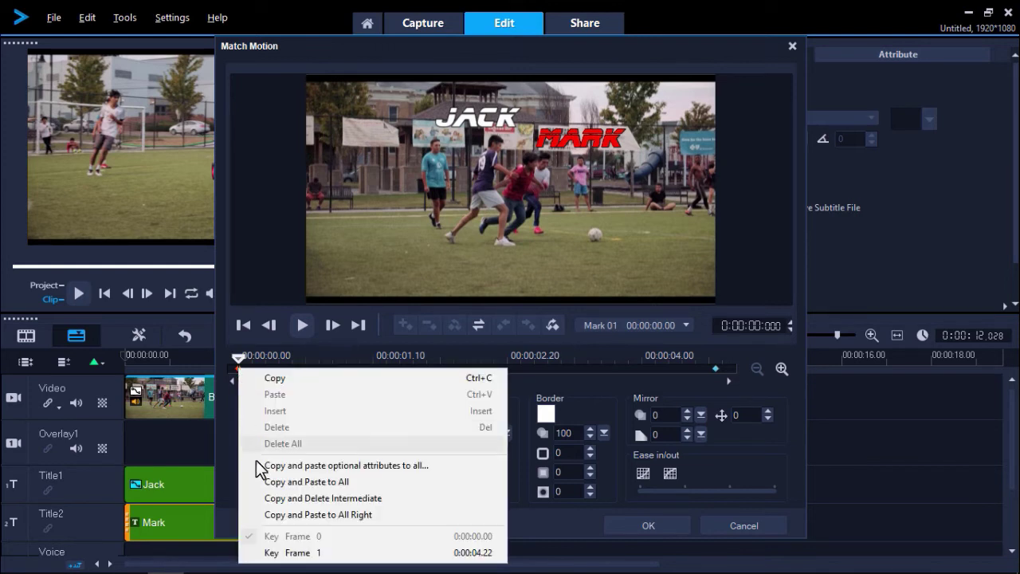
click(265, 476)
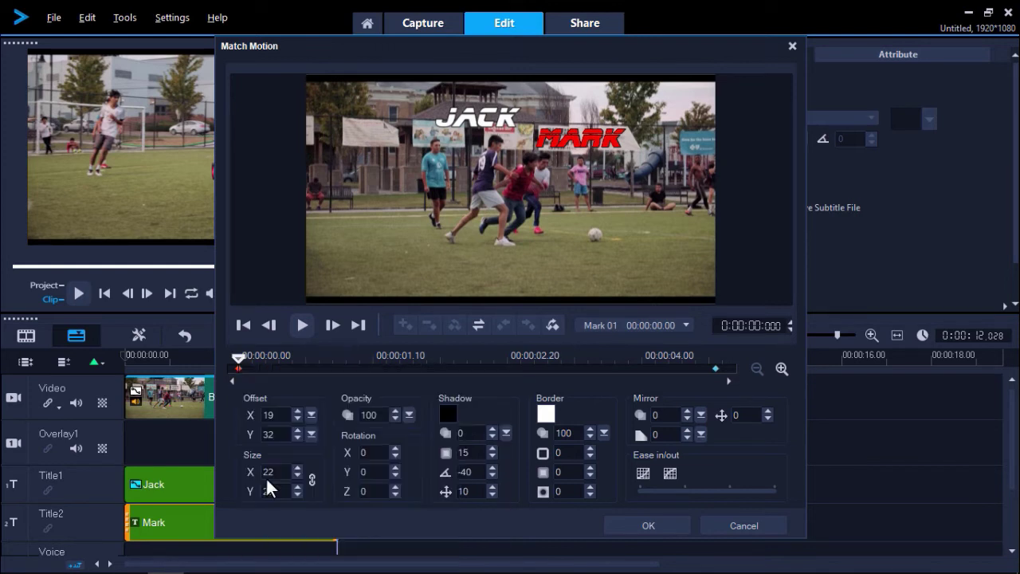
click(623, 525)
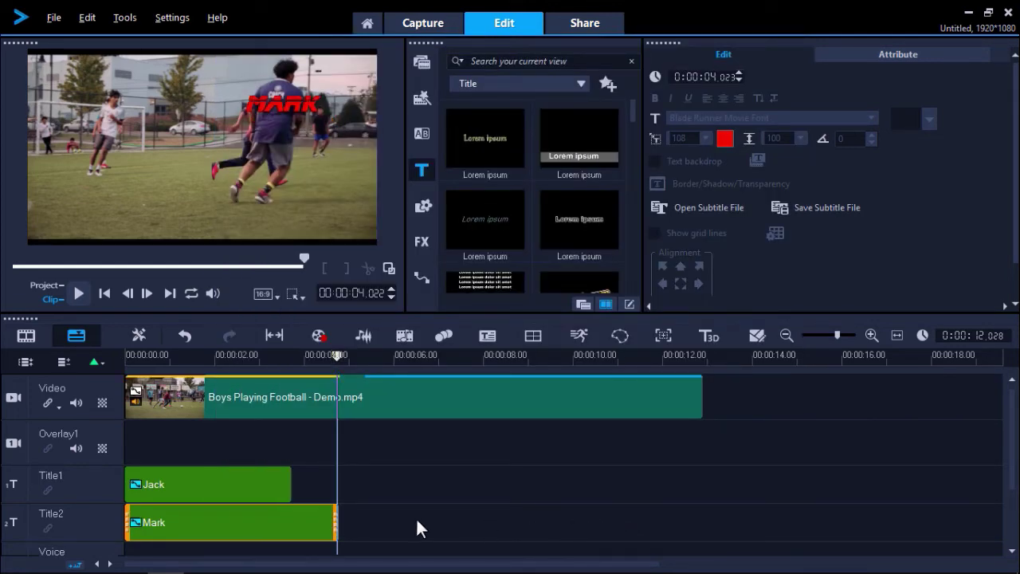
Step: Paste a copy of the Mark clip on Title2 at about 00:05 and stretch it to 00:12
right_click(305, 522)
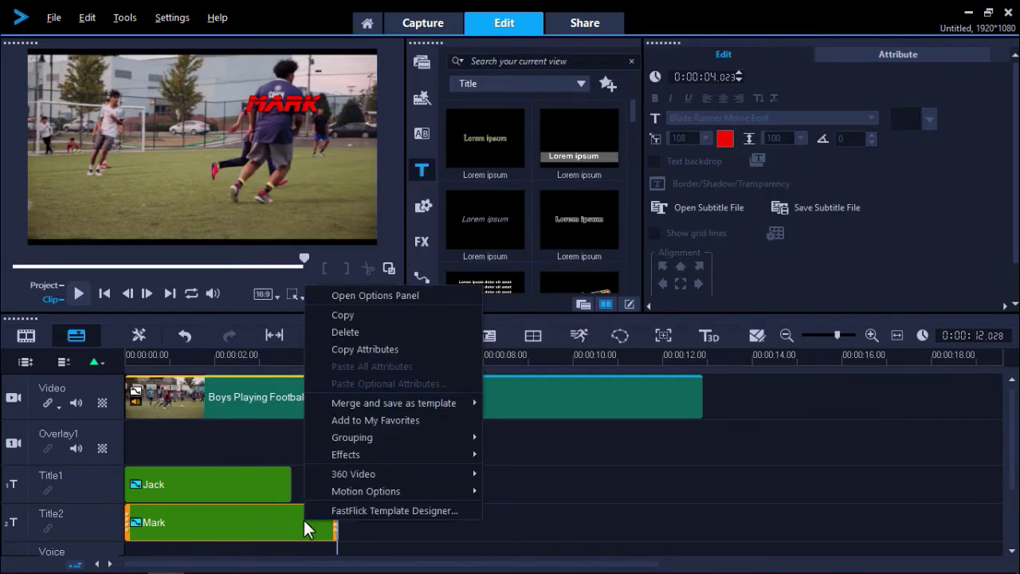
click(341, 316)
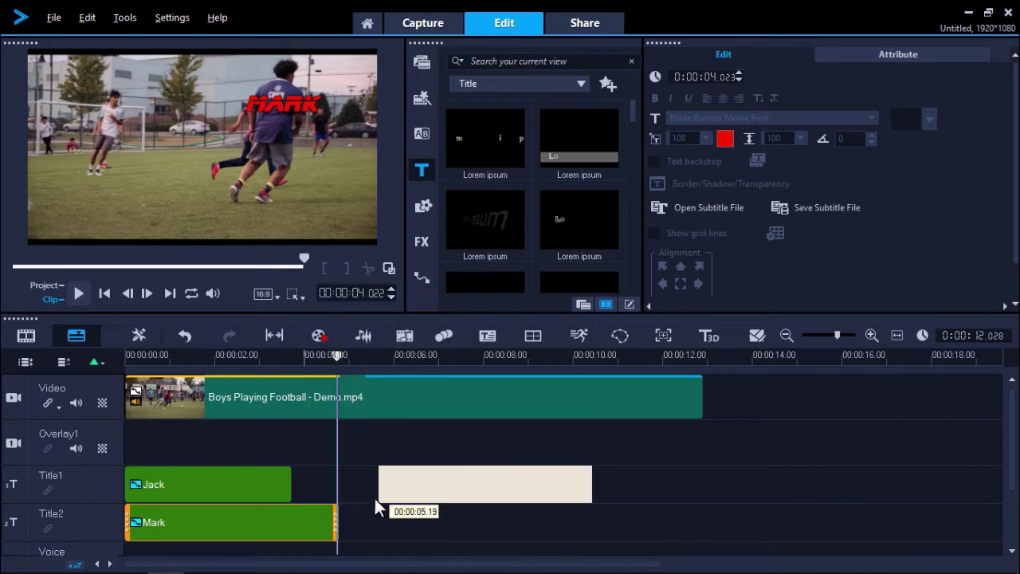
click(371, 530)
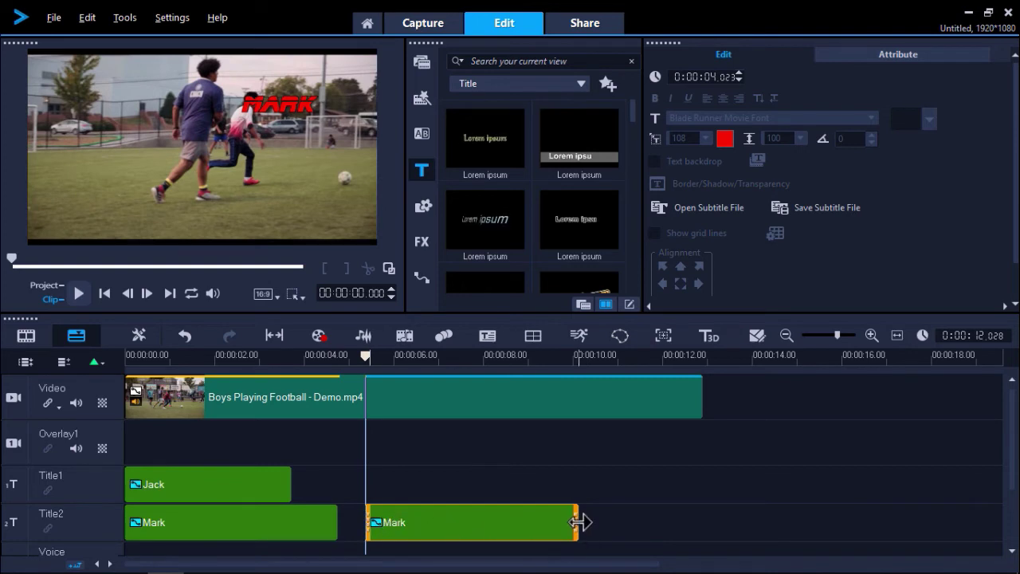
drag(580, 522, 697, 523)
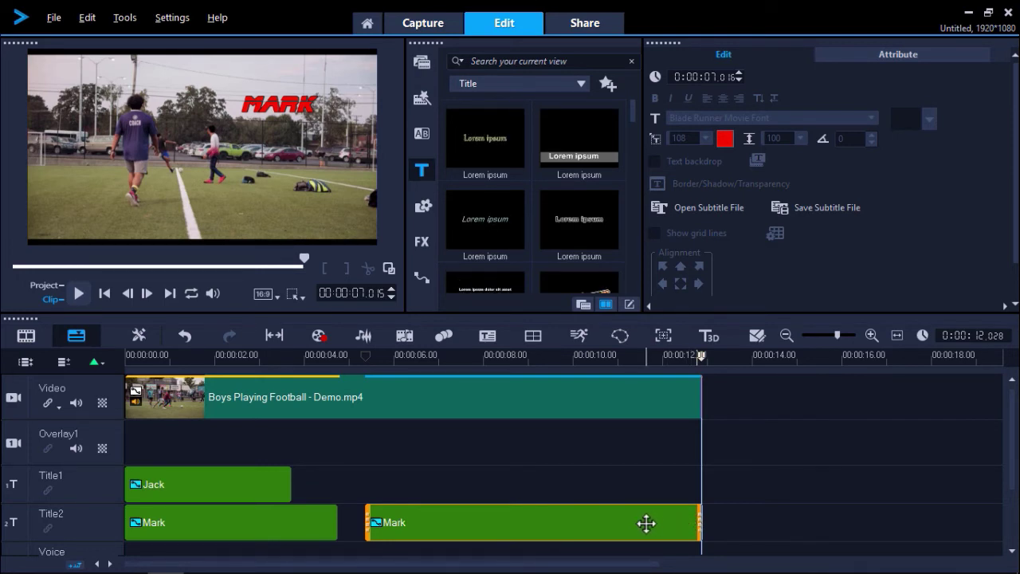
Step: Match the second MARK clip to the Mark 02 tracker with offset X 20, Y 46
right_click(646, 523)
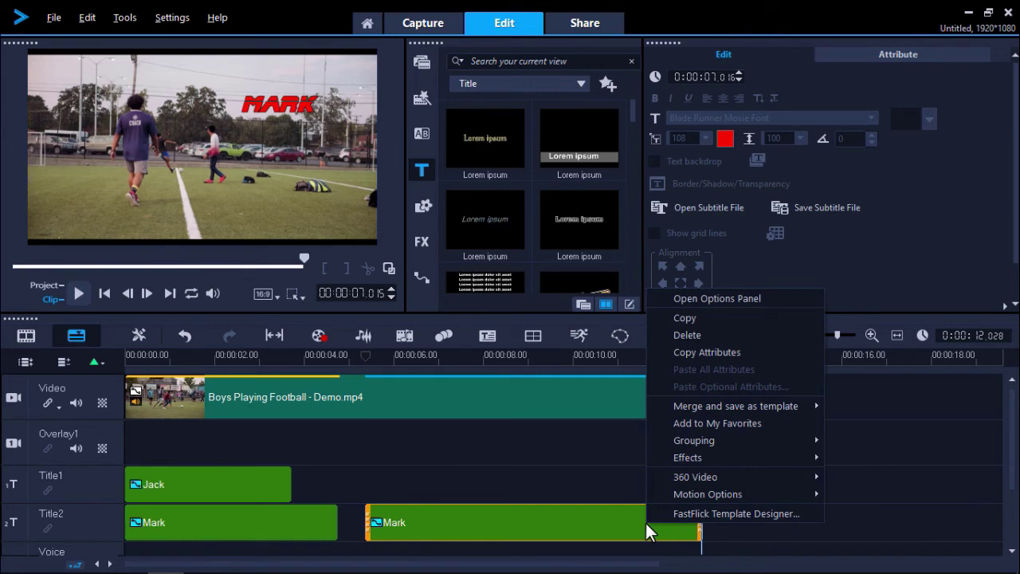
mouse_move(707, 494)
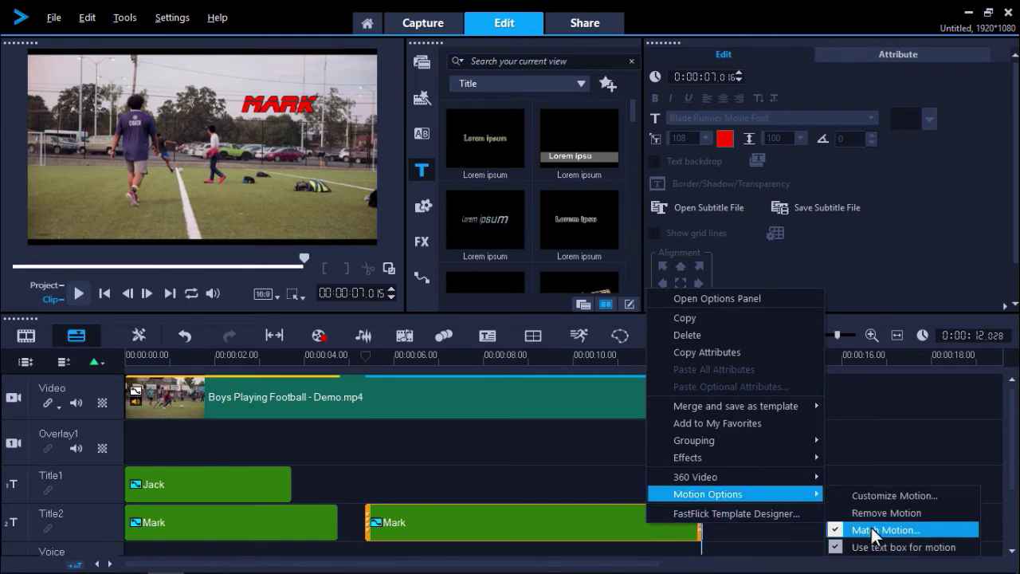
click(871, 528)
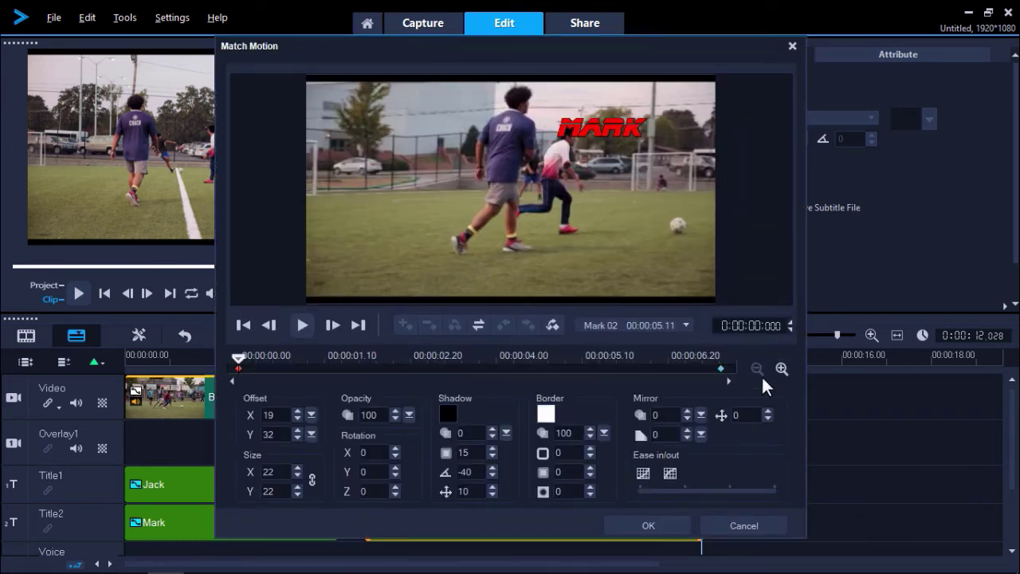
click(687, 325)
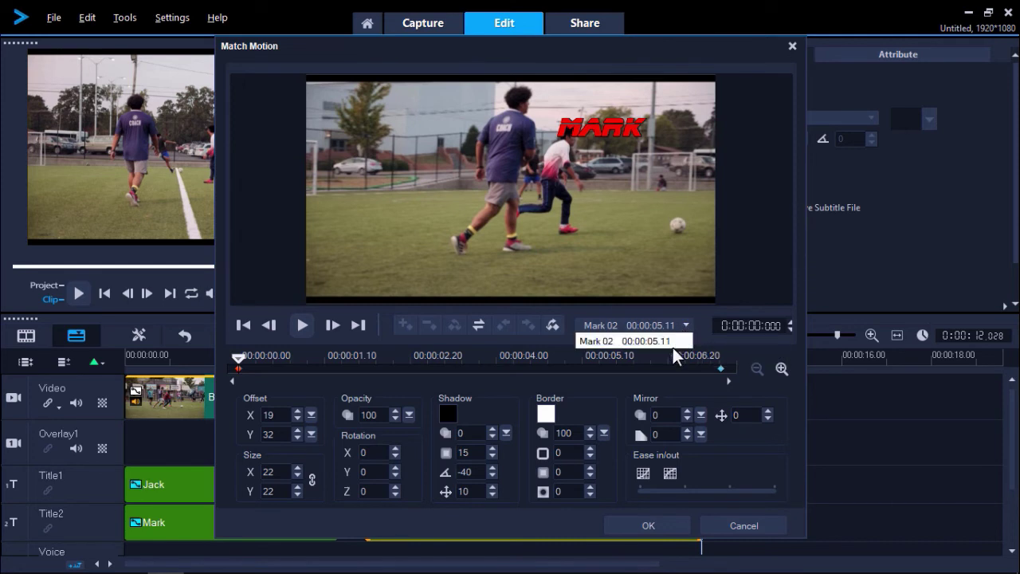
click(667, 342)
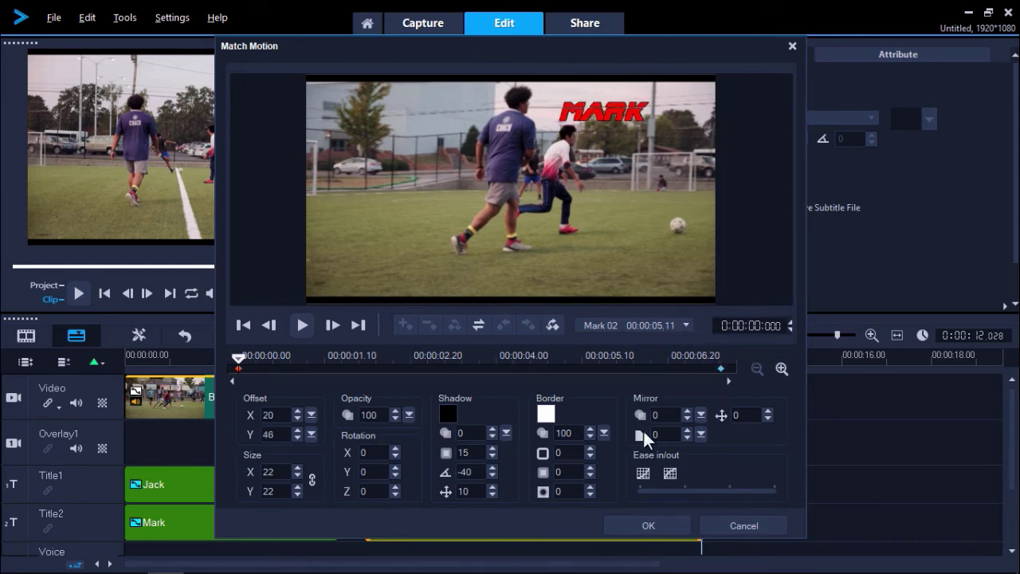
click(649, 525)
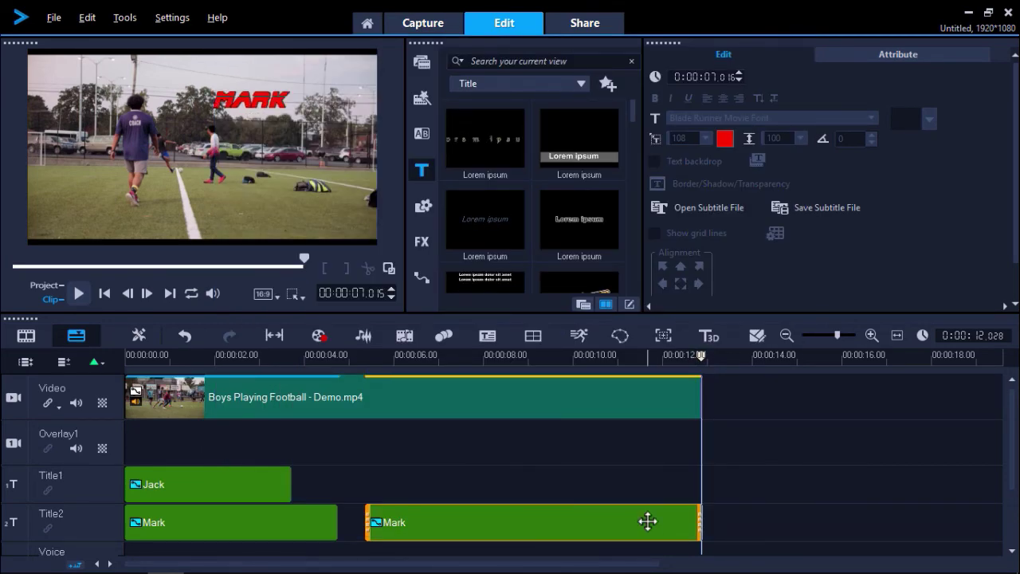
Step: Play the project from 0:00 to watch the JACK and MARK titles follow the boys
mouse_move(700, 356)
drag(701, 357, 106, 369)
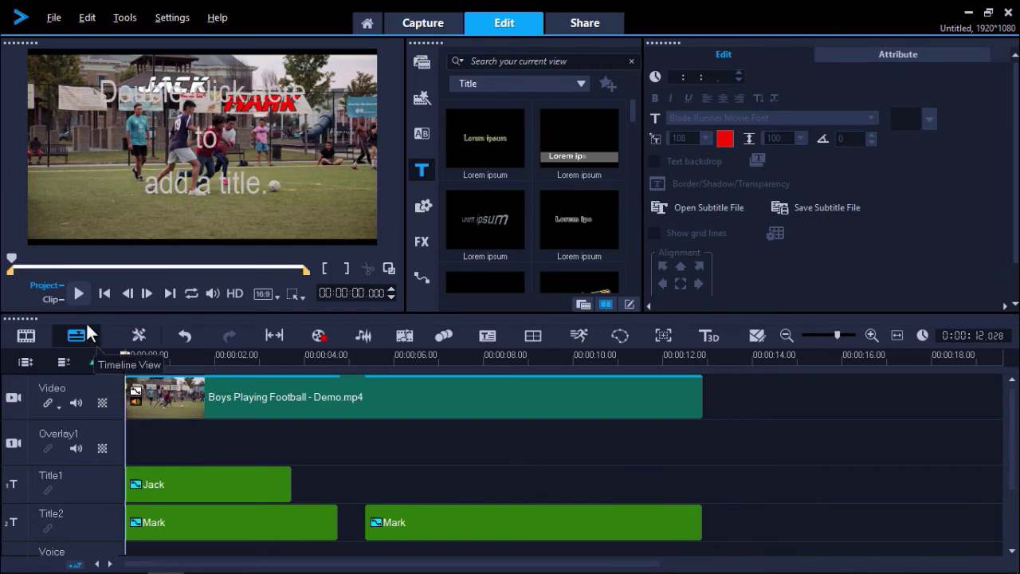
click(78, 294)
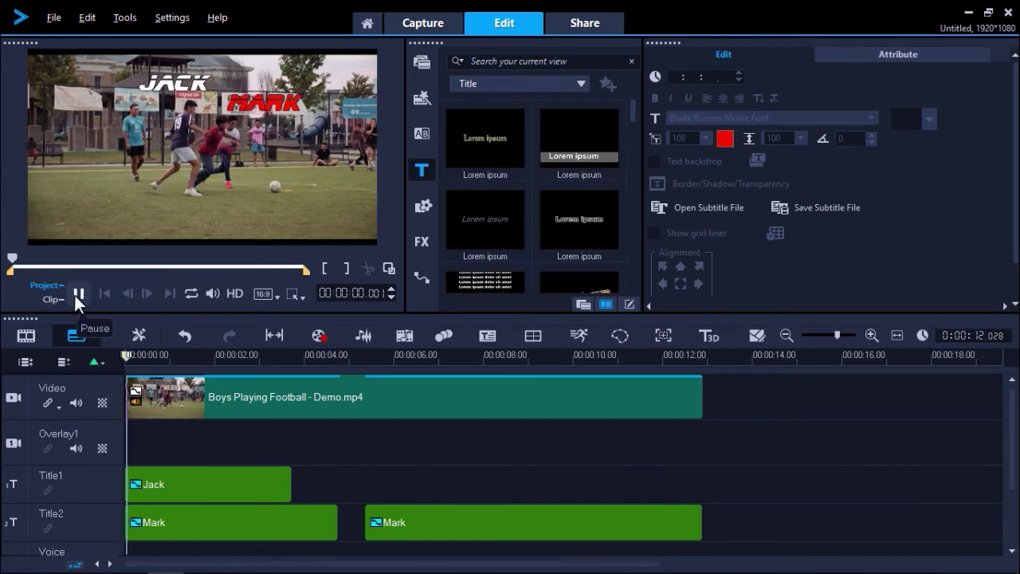